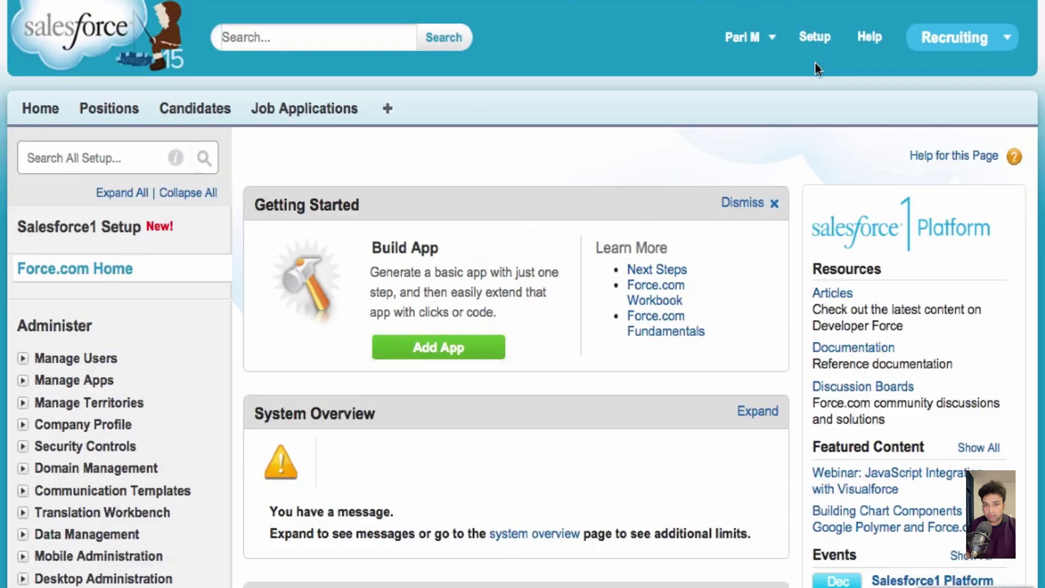
Open the Workflow Rules list under the Workflow & Approvals section of the setup area
scroll(785, 97, down, 8)
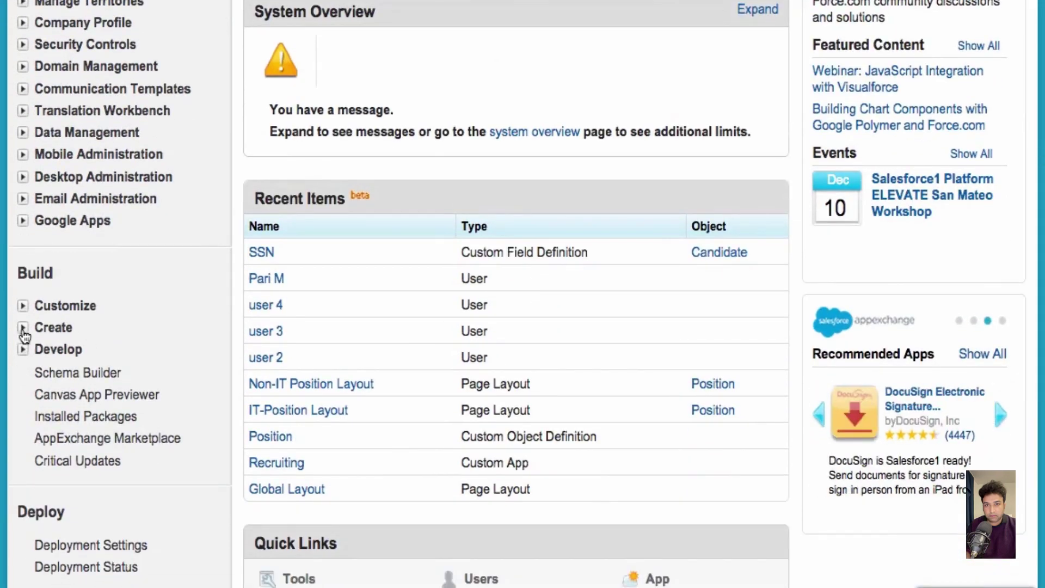
click(23, 329)
scroll(115, 436, down, 3)
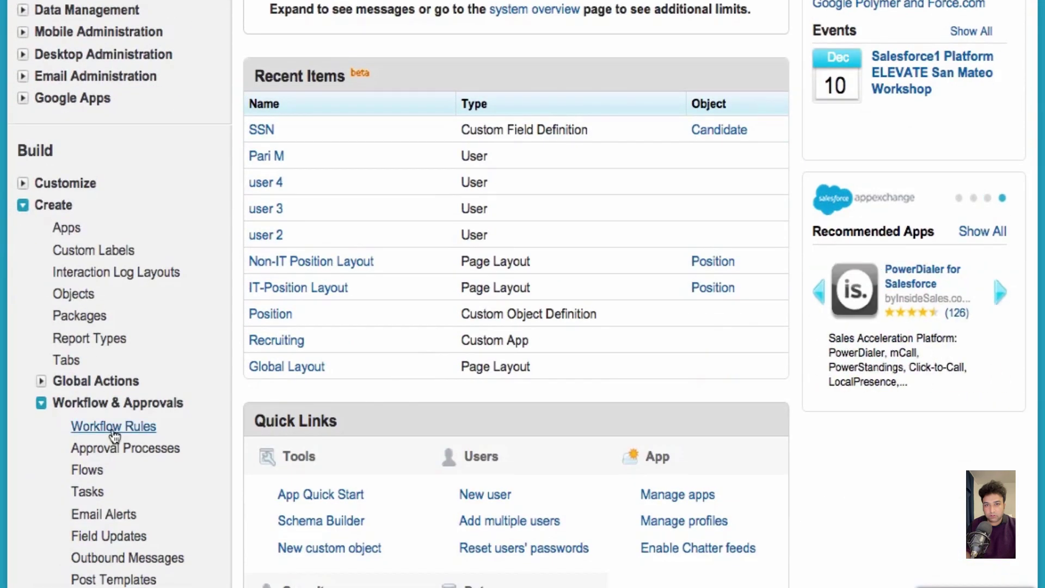
click(113, 426)
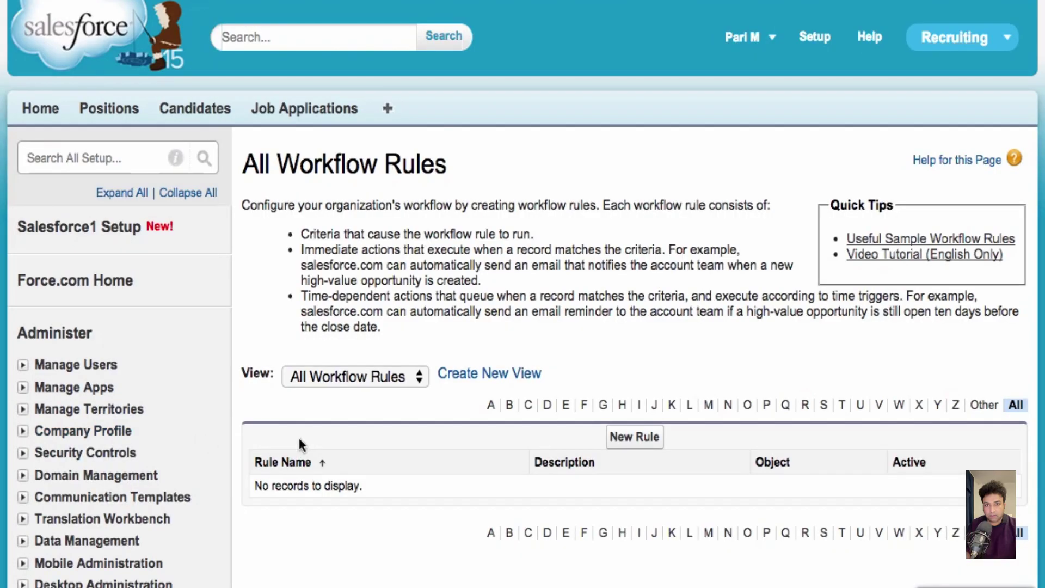
Start a new workflow rule that applies to the Position object and continue to its configuration
click(626, 442)
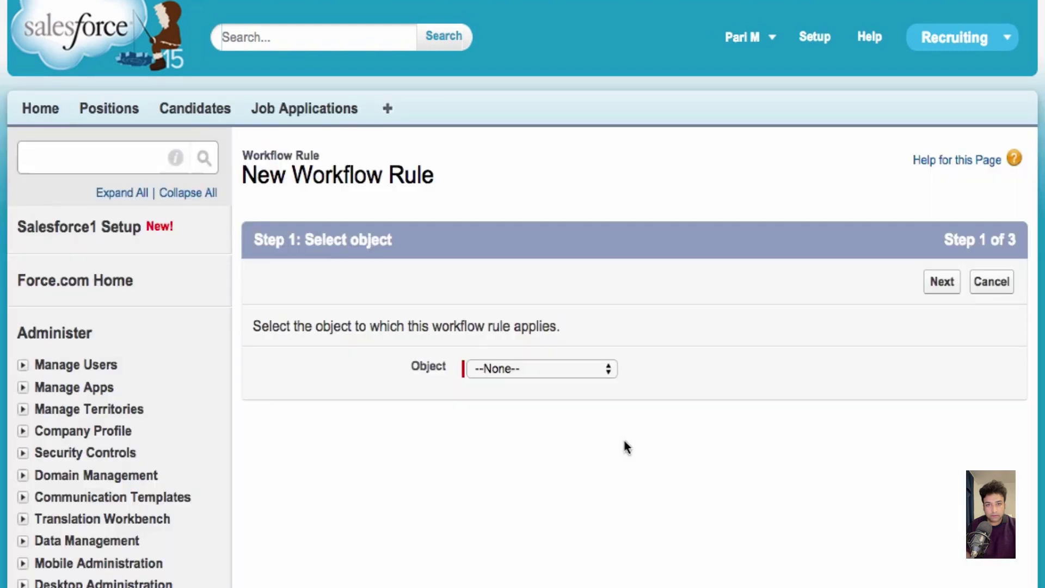
click(544, 369)
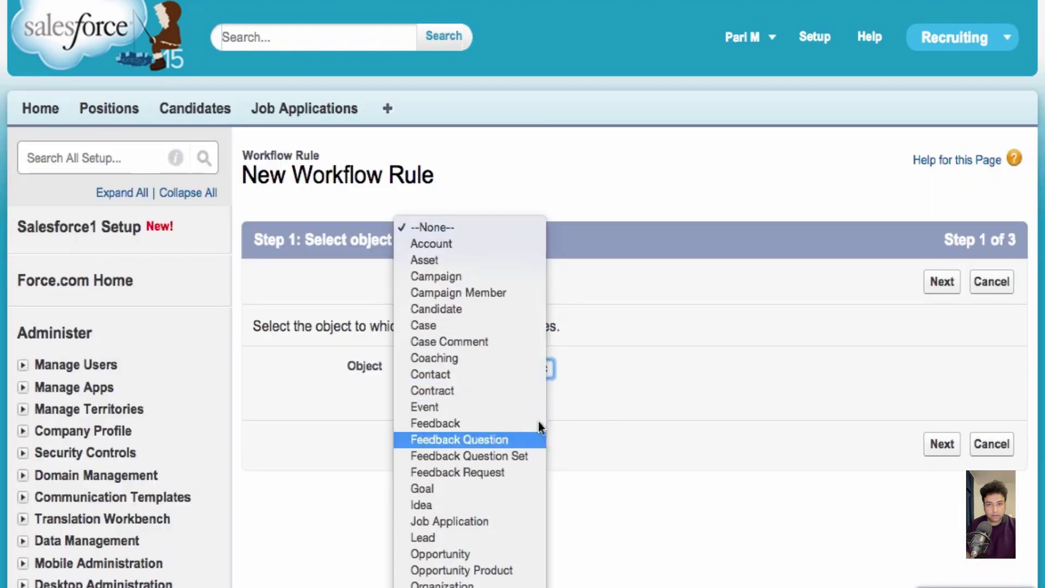
key(Escape)
key(p)
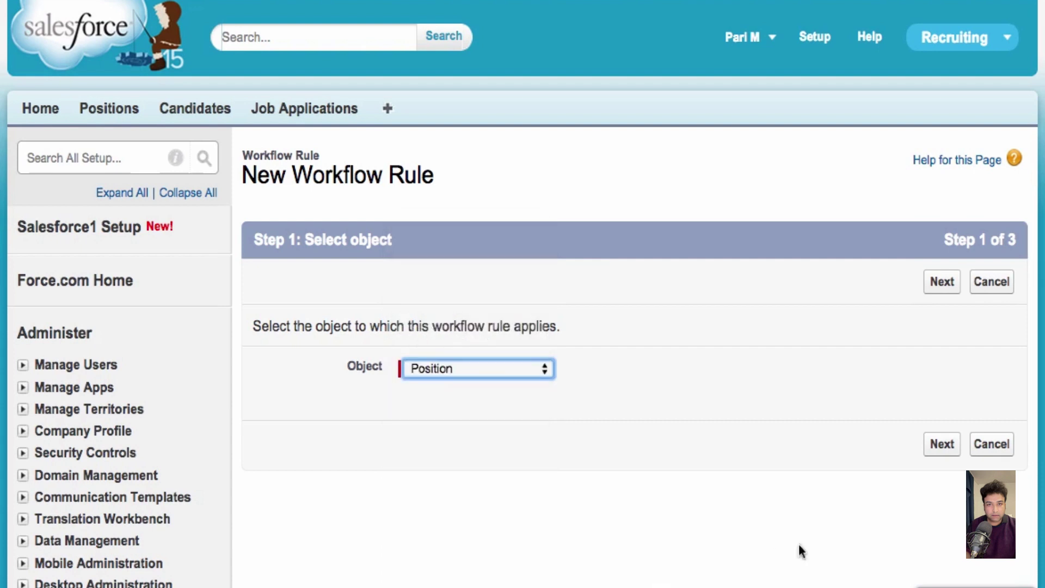
click(942, 281)
Name the rule New Position Alert with description "When a position is created and status changes to "Open - Approved" Notify all the users in the company."
text(New Position Alert)
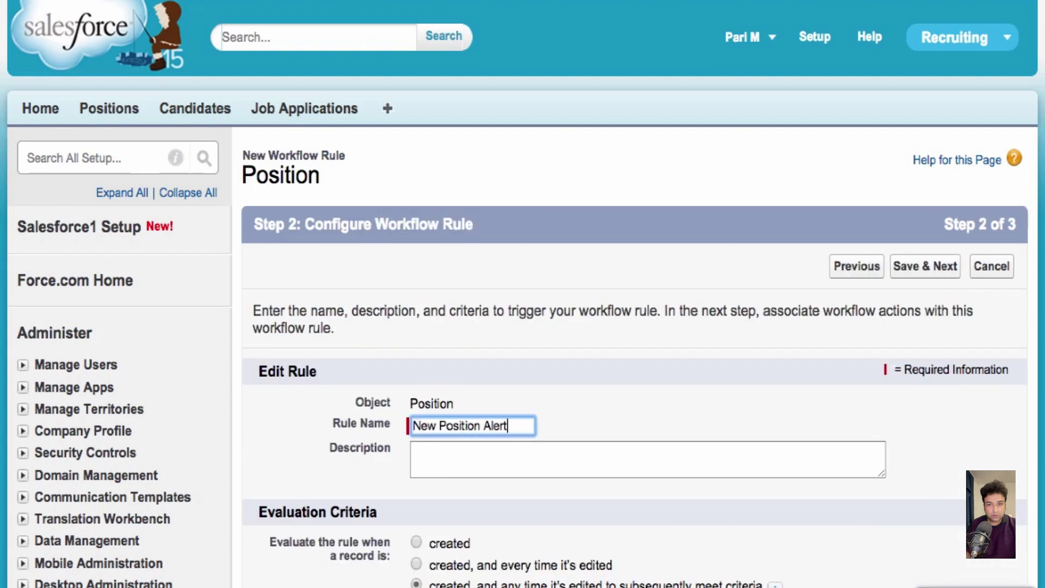
key(Tab)
text(When a position i)
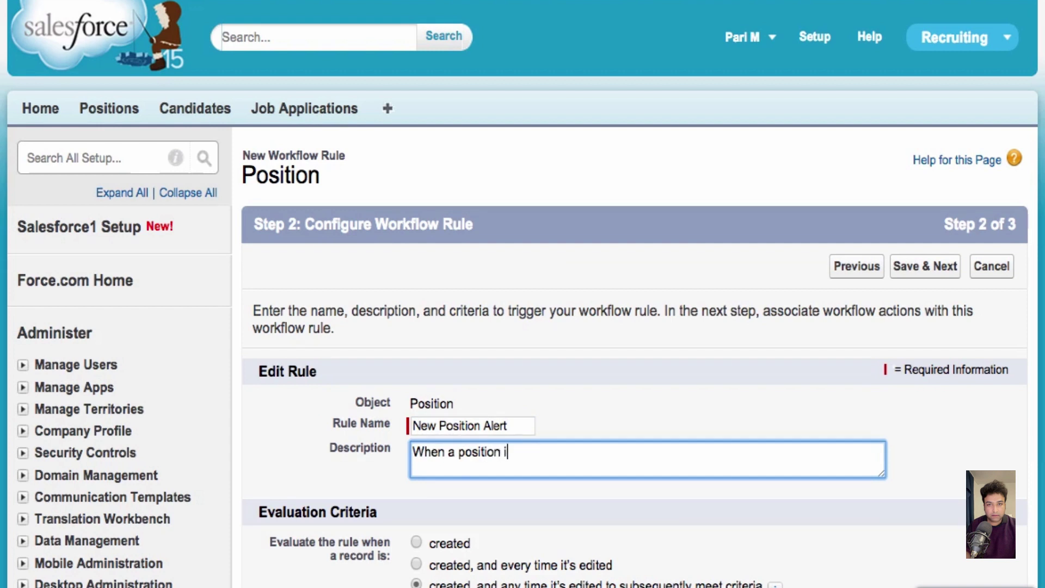
text(s created and status )
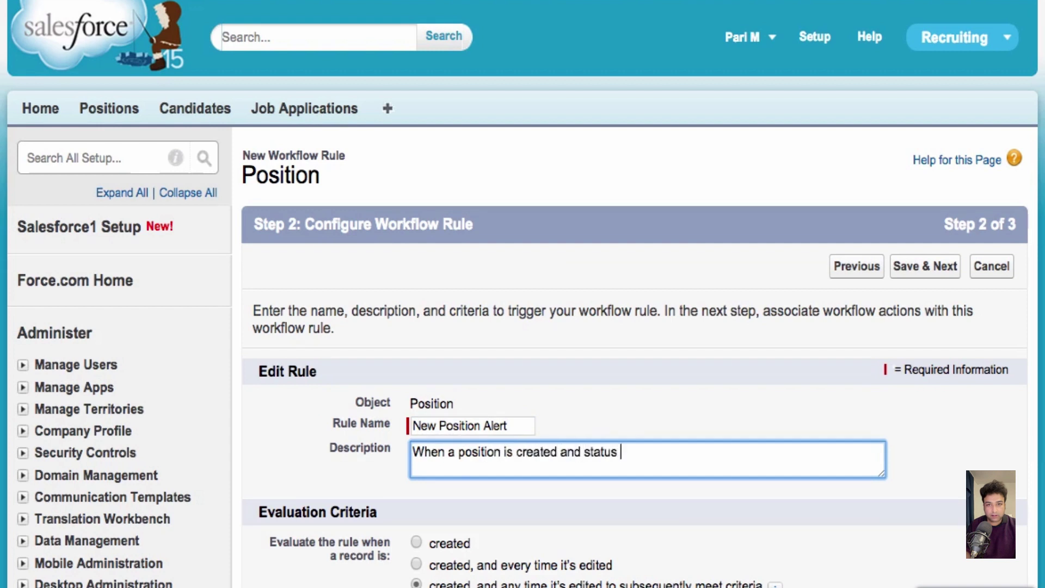
text(changes to "Open - Appr")
key(Left)
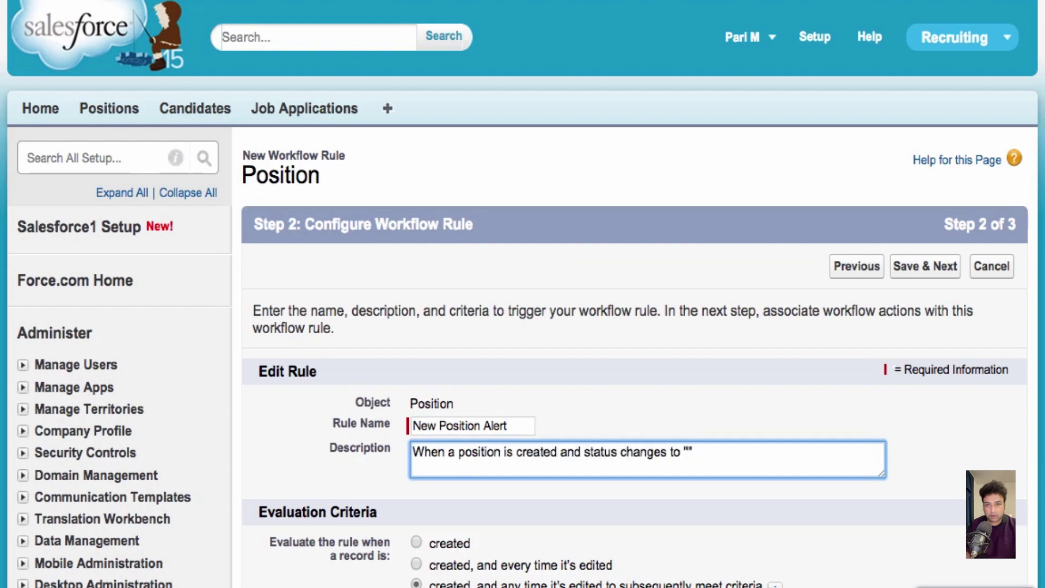
text(Open - Approved" )
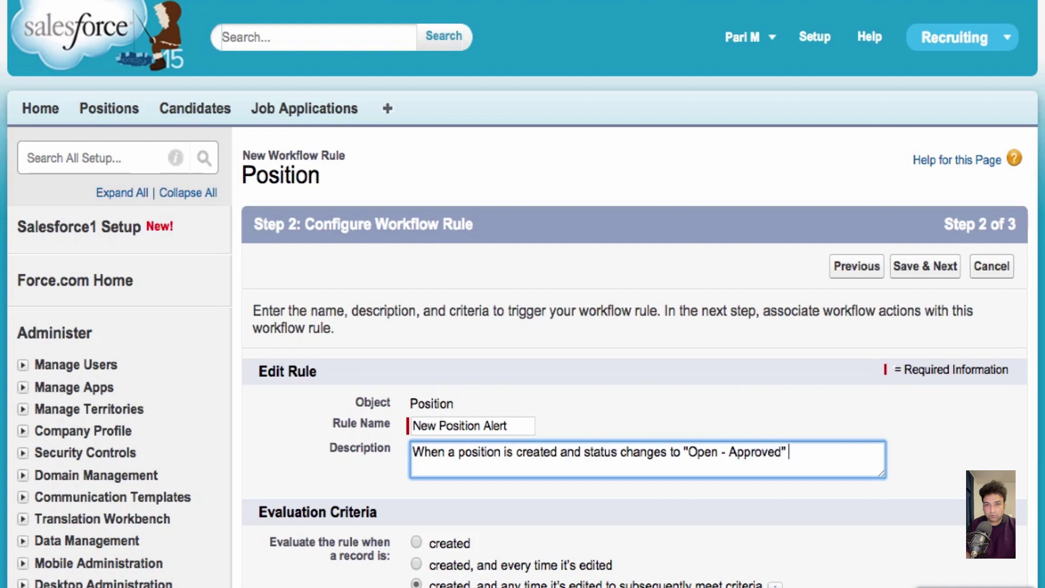
text(Notify all the users in )
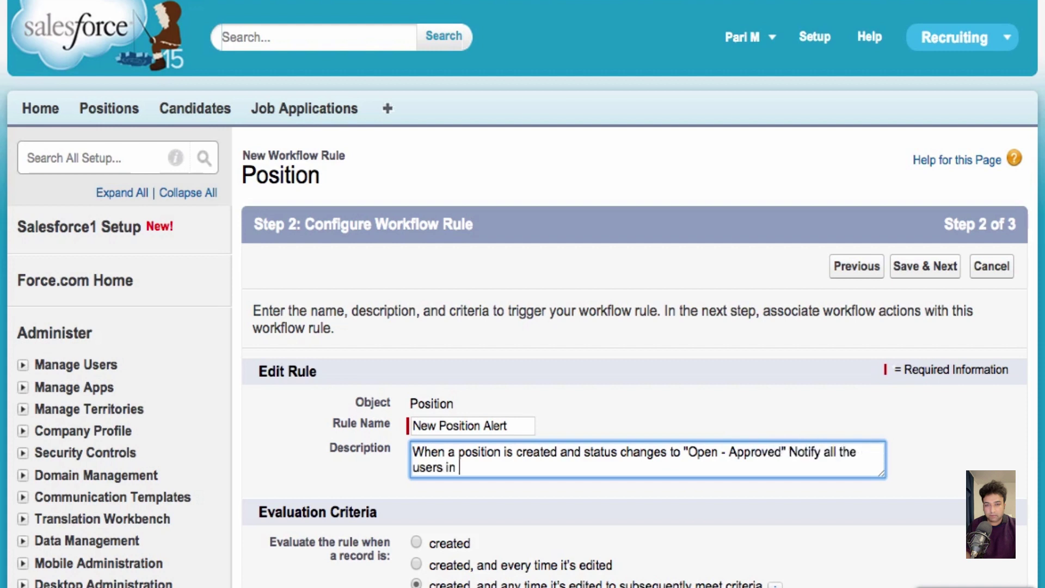
text(the company.)
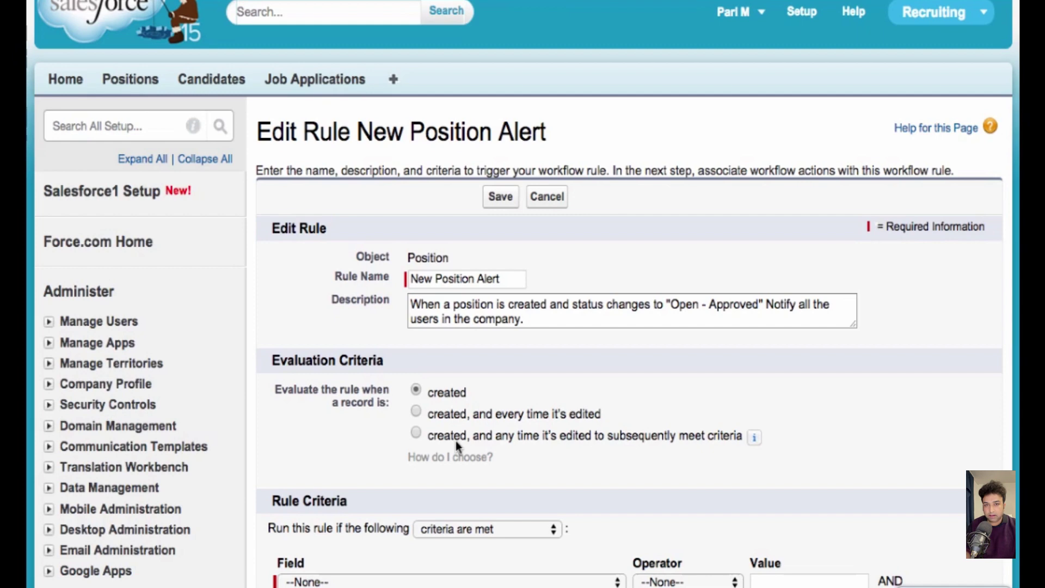
Evaluate the rule when created and any time it's edited to subsequently meet criteria, add the criterion Position: Status equals Open - Approved, and save
scroll(456, 440, down, 5)
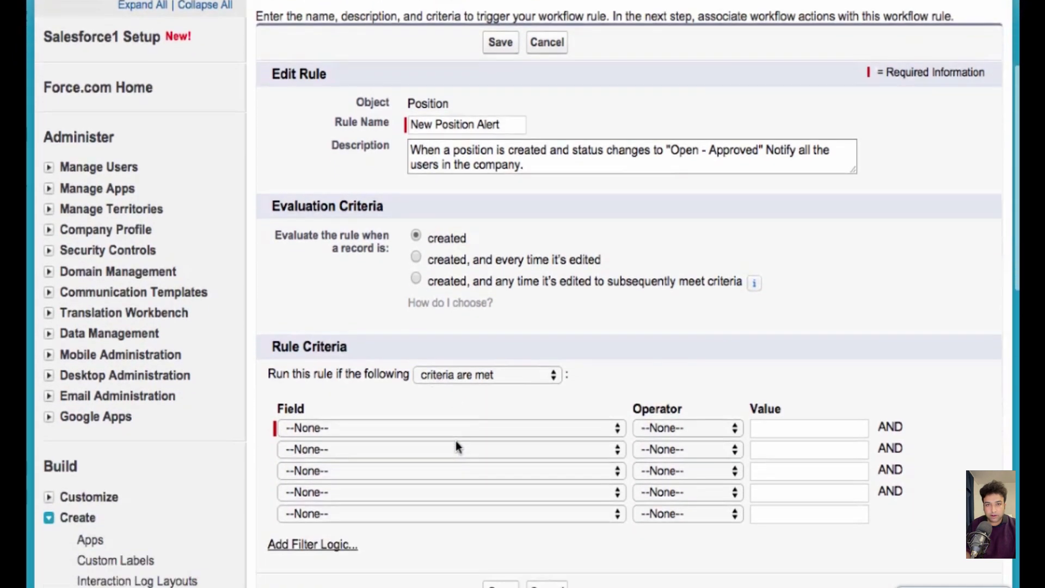
scroll(456, 440, down, 2)
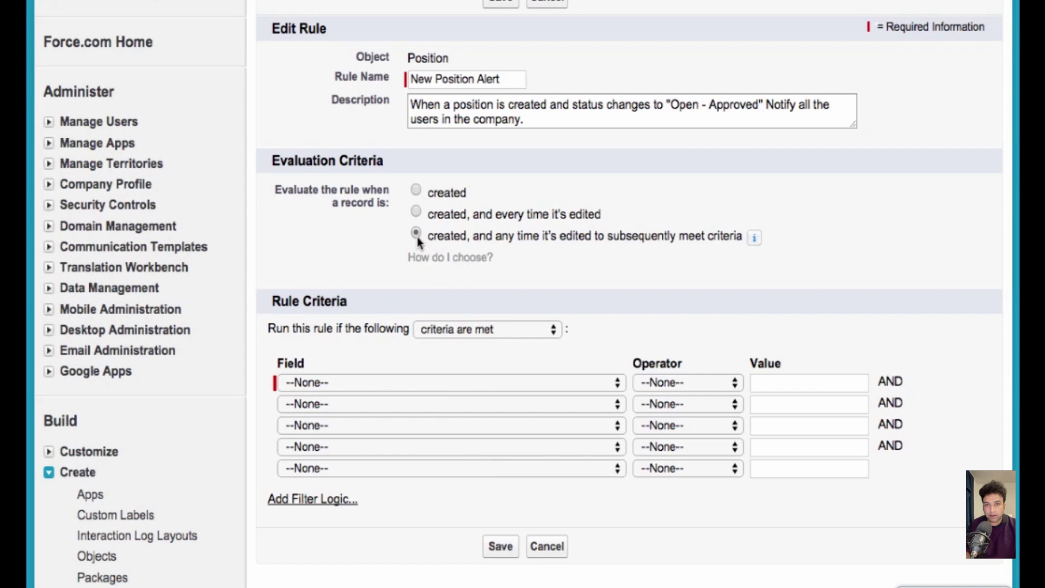
click(442, 381)
scroll(439, 380, down, 10)
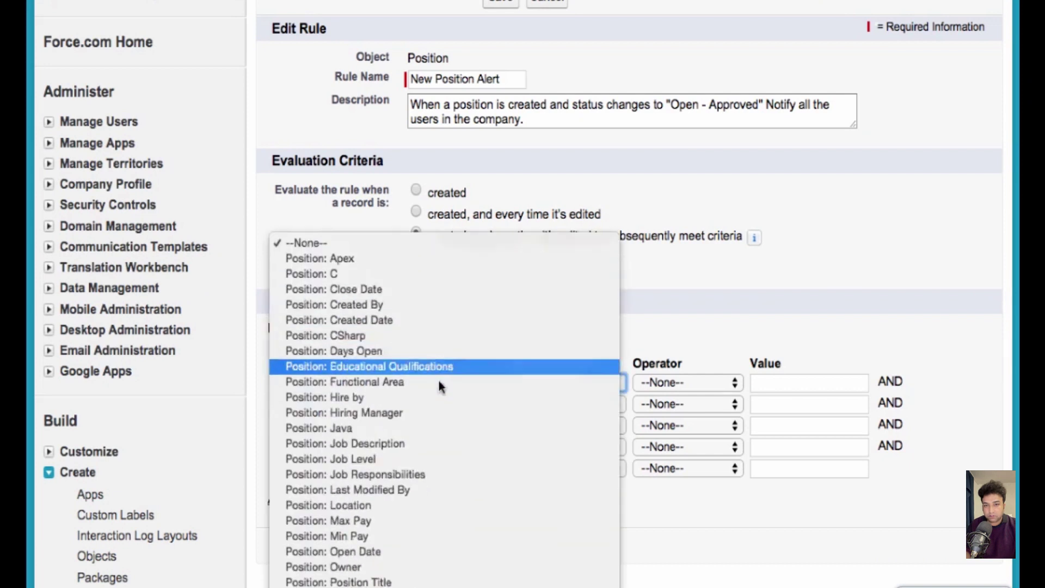
click(439, 381)
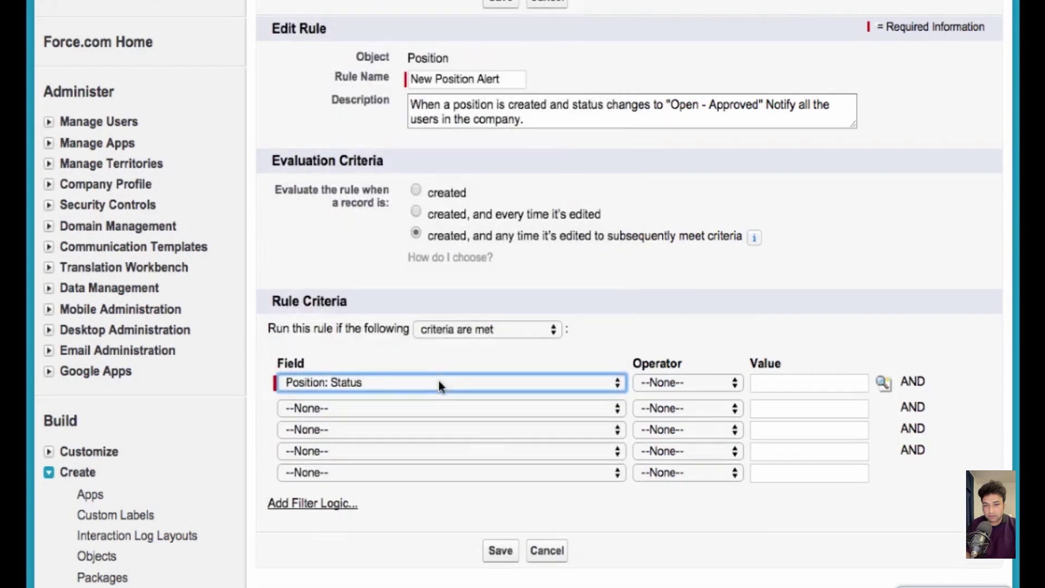
click(660, 383)
click(661, 398)
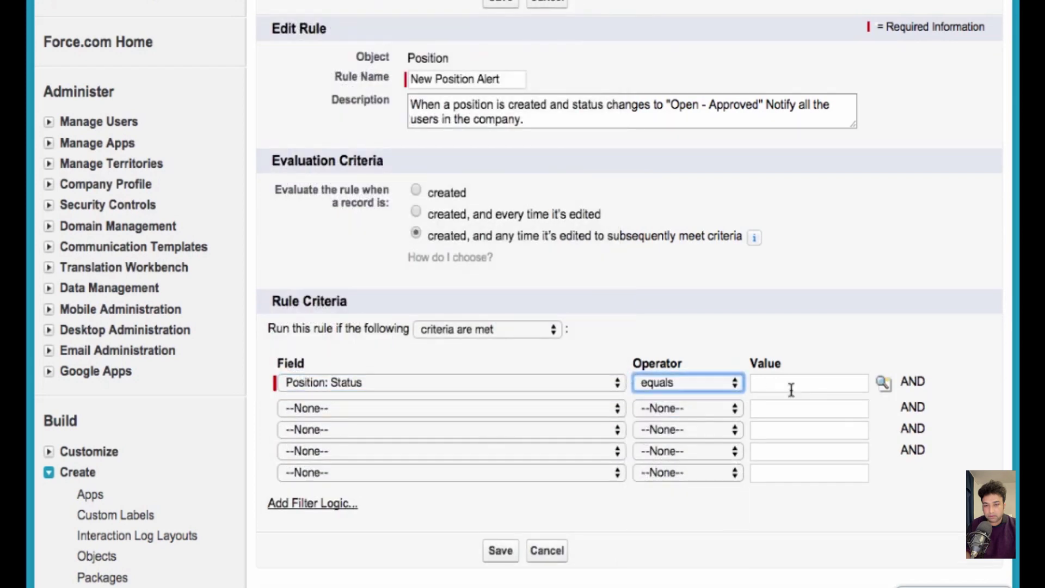
click(883, 383)
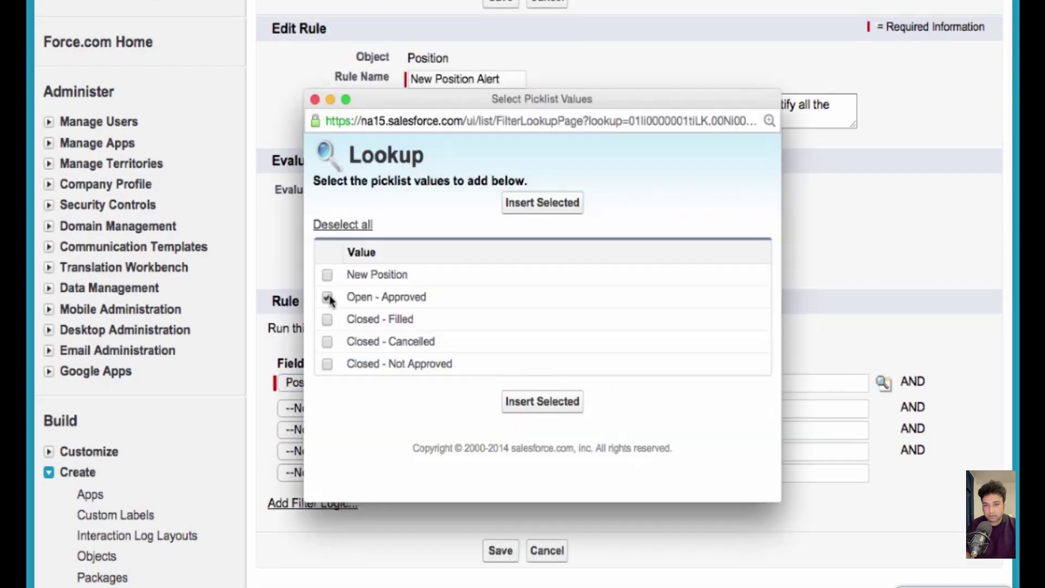
click(533, 406)
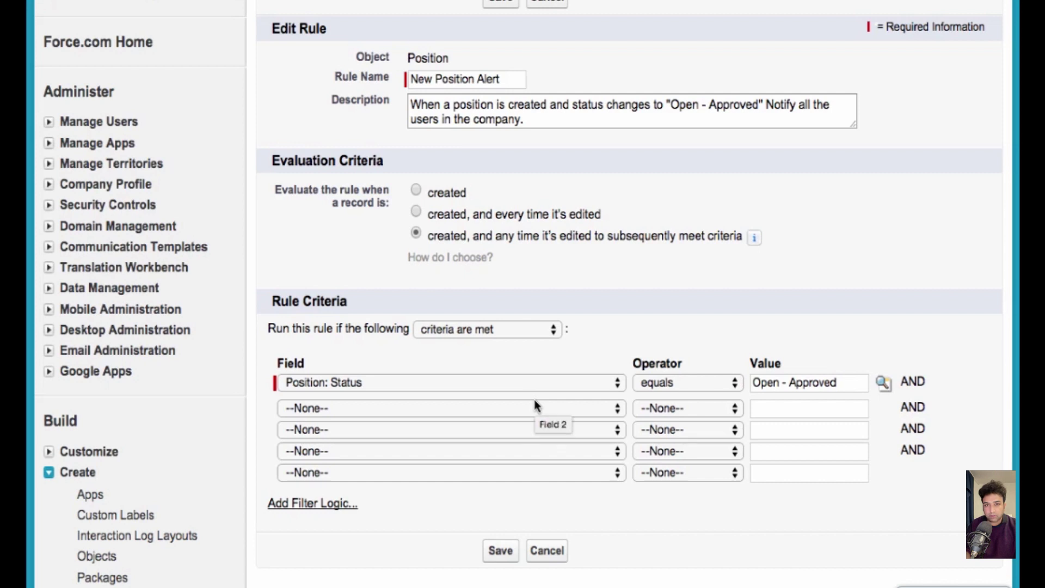
click(506, 551)
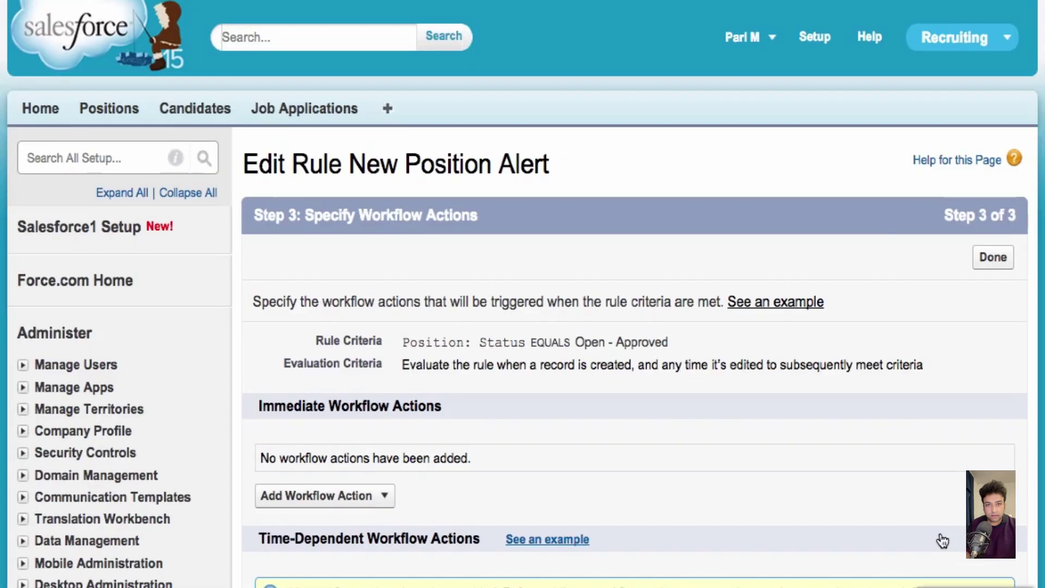
Add a new email alert as an immediate workflow action and describe it as New Position Email Alert
scroll(943, 540, down, 1)
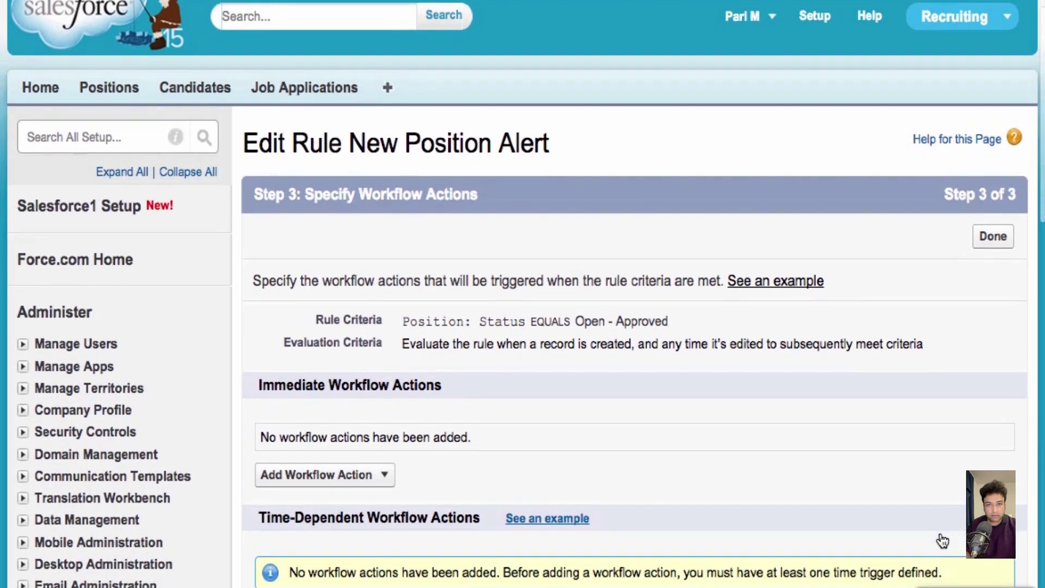
scroll(943, 540, down, 1)
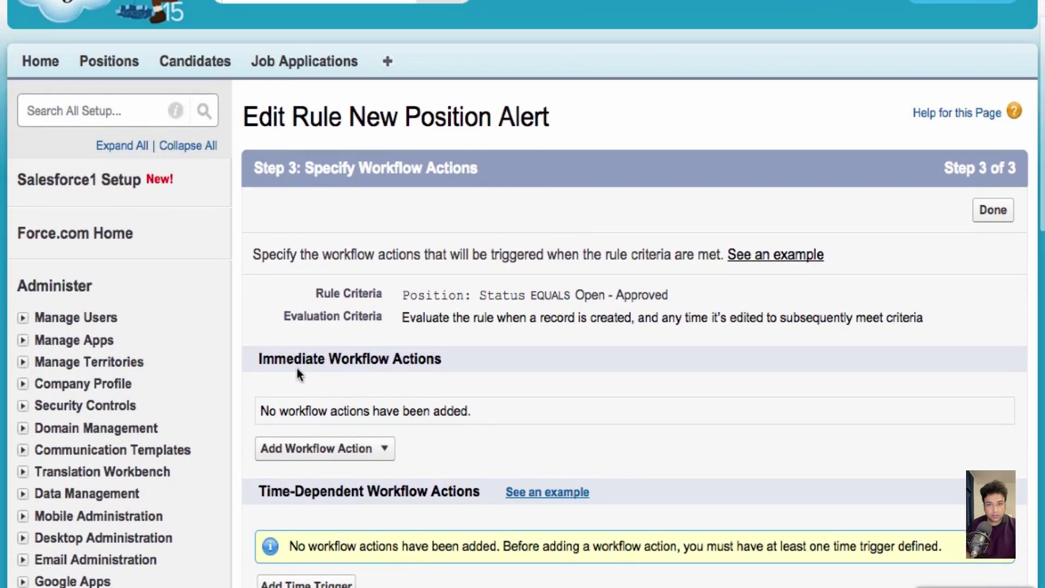
click(362, 452)
click(351, 473)
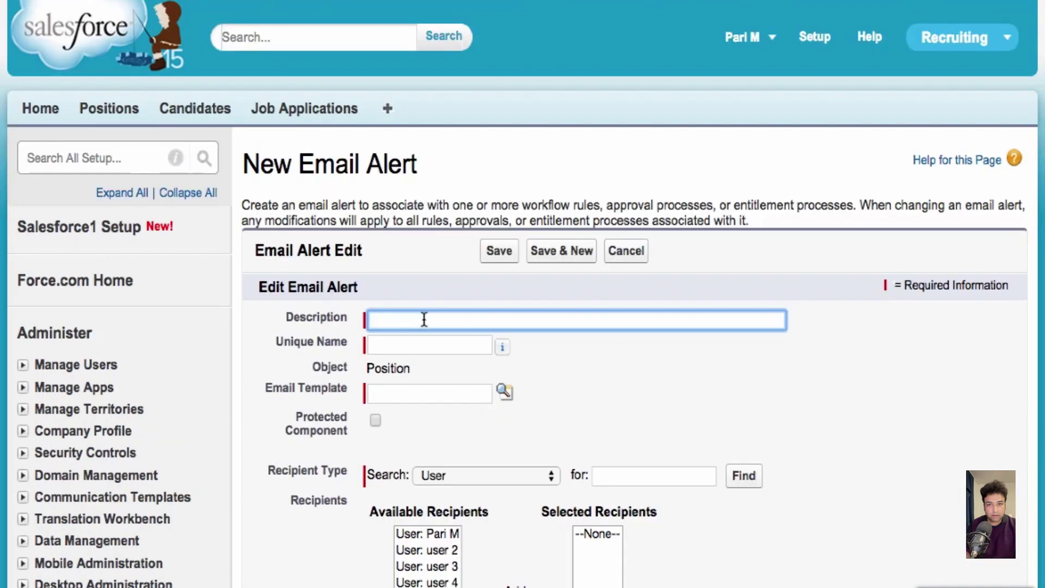
text(New Position Email Alert)
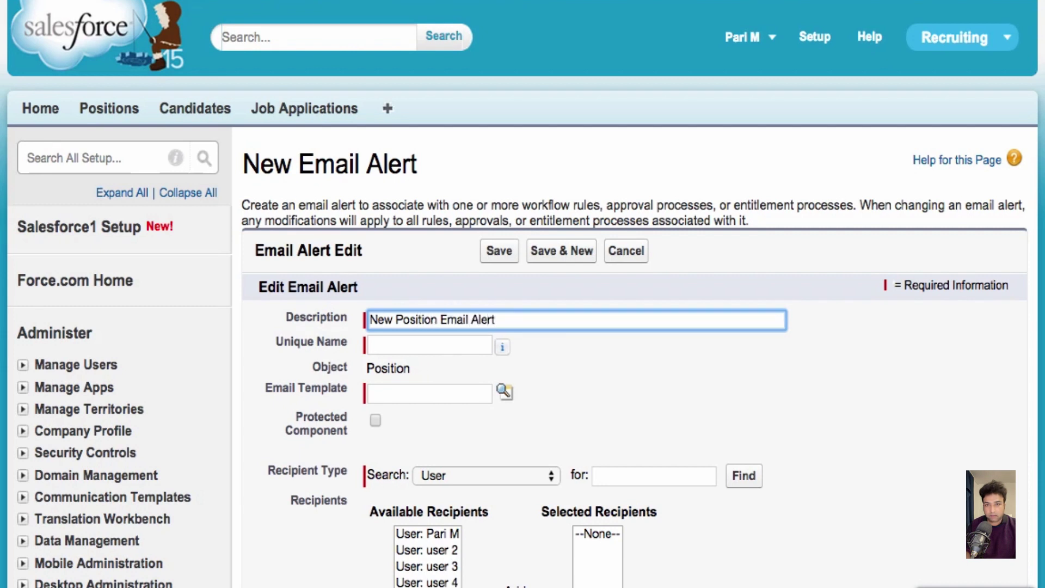
key(Tab)
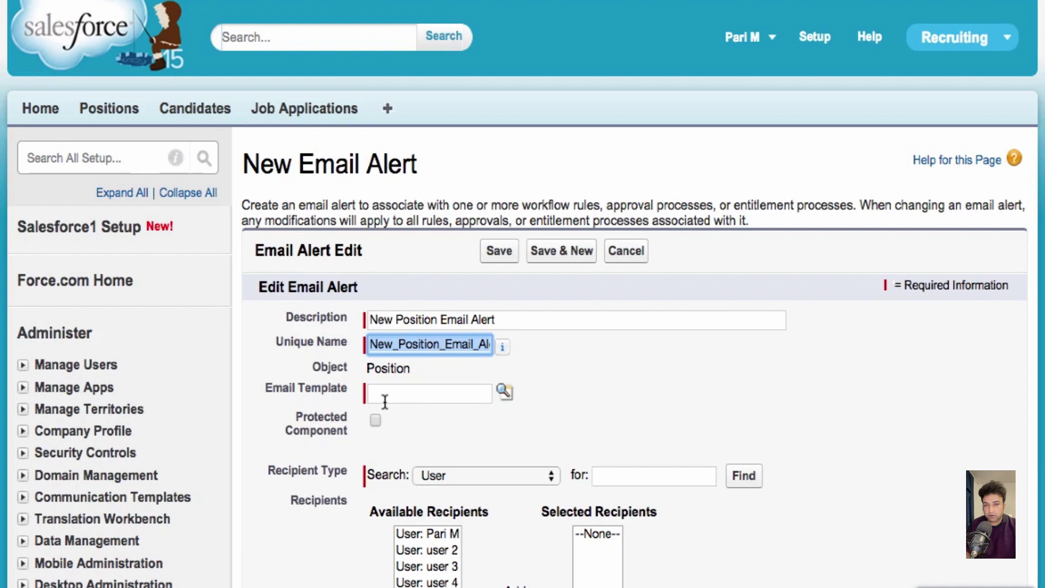
Open the email templates in a separate browser tab and start a new template of type Text
click(23, 498)
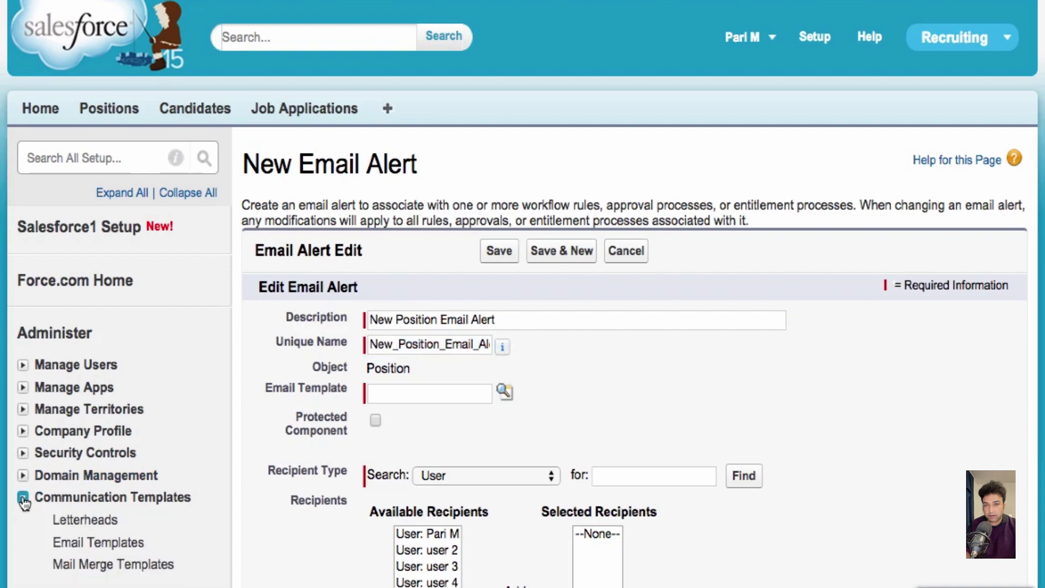
right_click(82, 542)
click(132, 495)
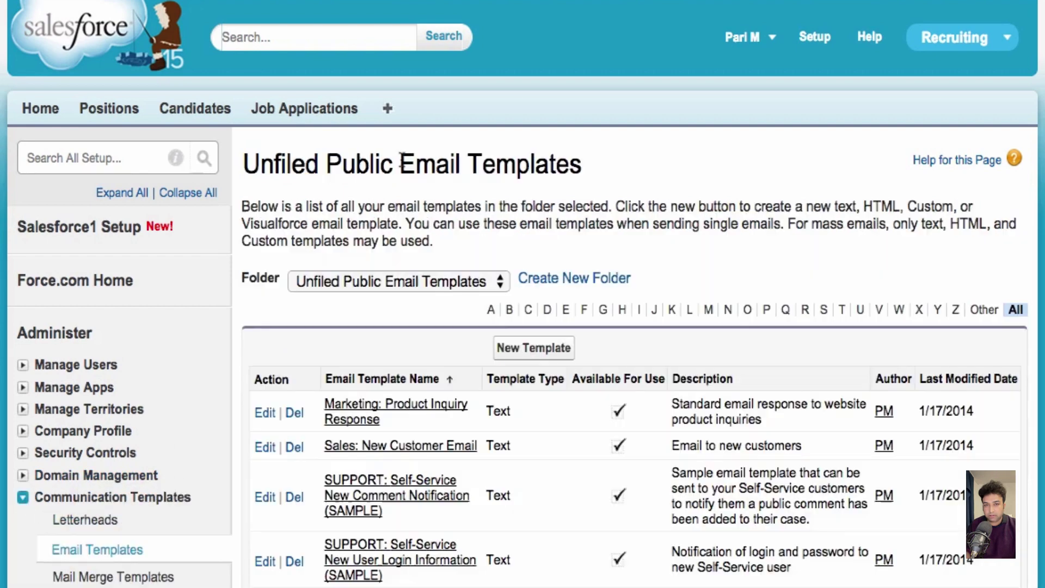
click(548, 351)
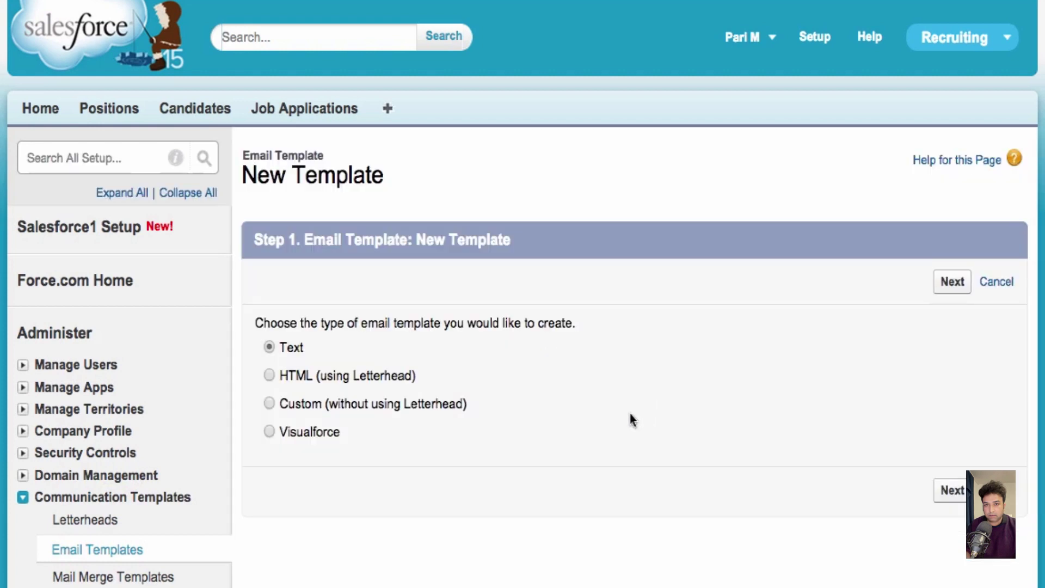
click(962, 283)
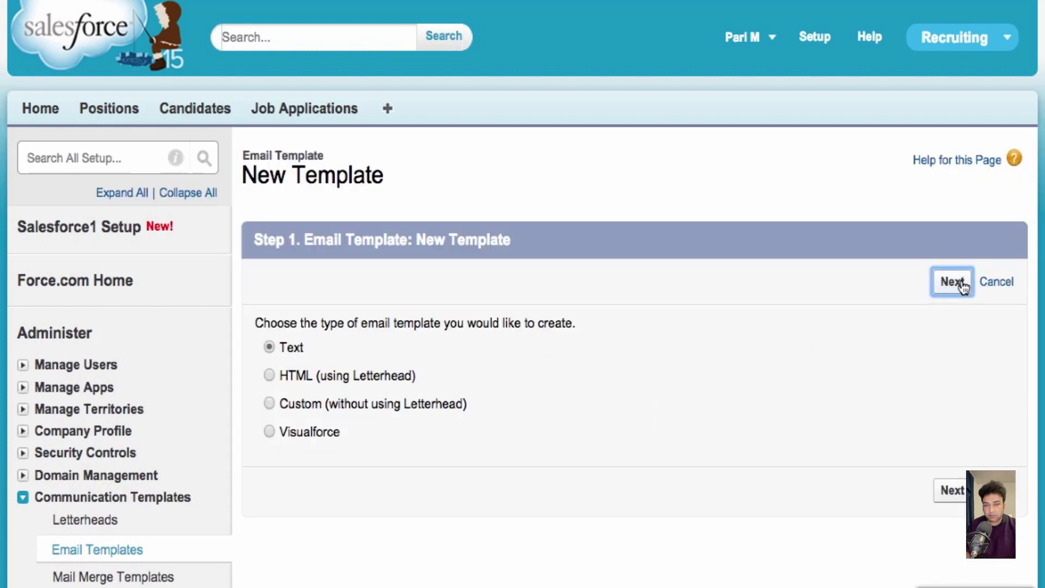
Name the email template New Position Alert and set its subject to New Position Alert
click(464, 170)
text(New Position )
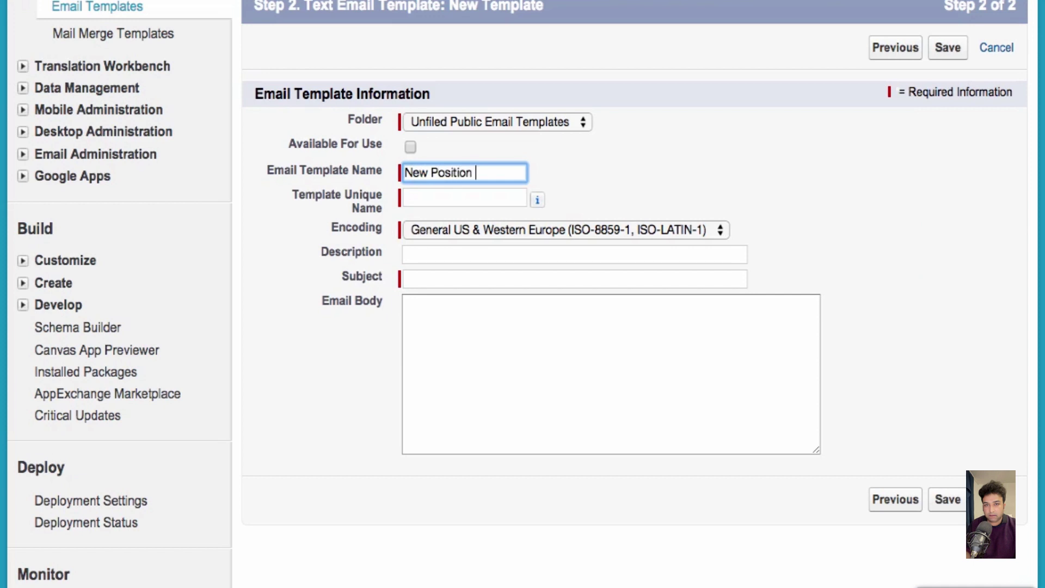
text(Alert)
key(Tab)
scroll(452, 294, down, 1)
click(452, 278)
text(New Position Alert)
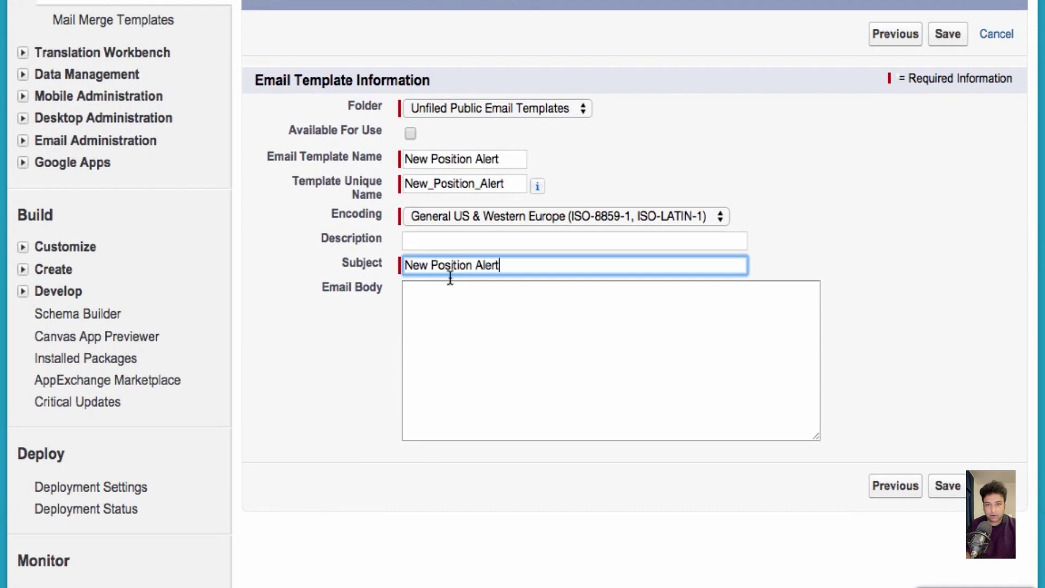
Start the email body with the greeting "Hello" and the sentence "There is a new Open Position in the org."
click(450, 310)
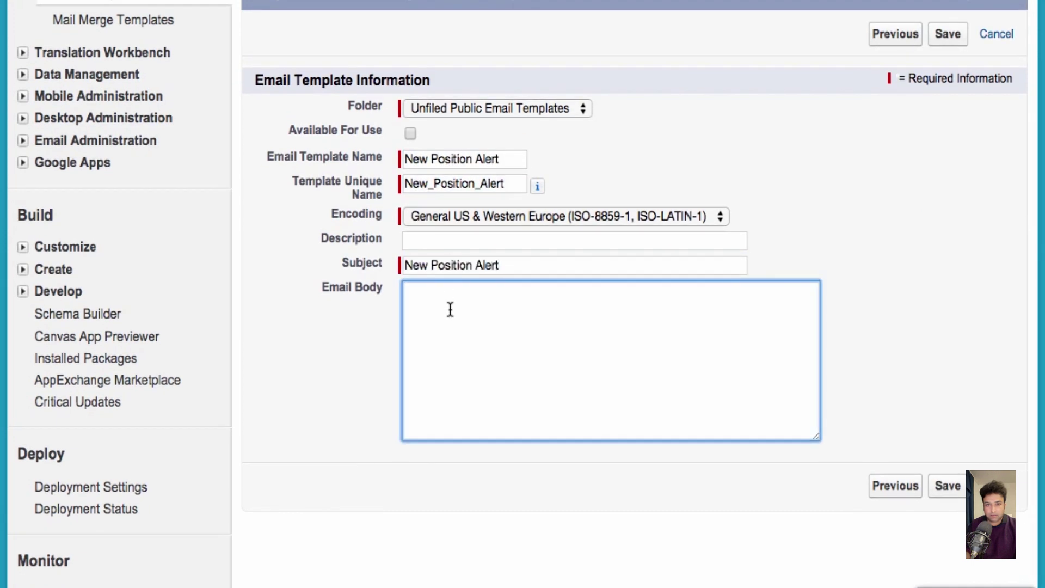
key(Return)
text(Hello)
key(Return)
key(Return)
text(The)
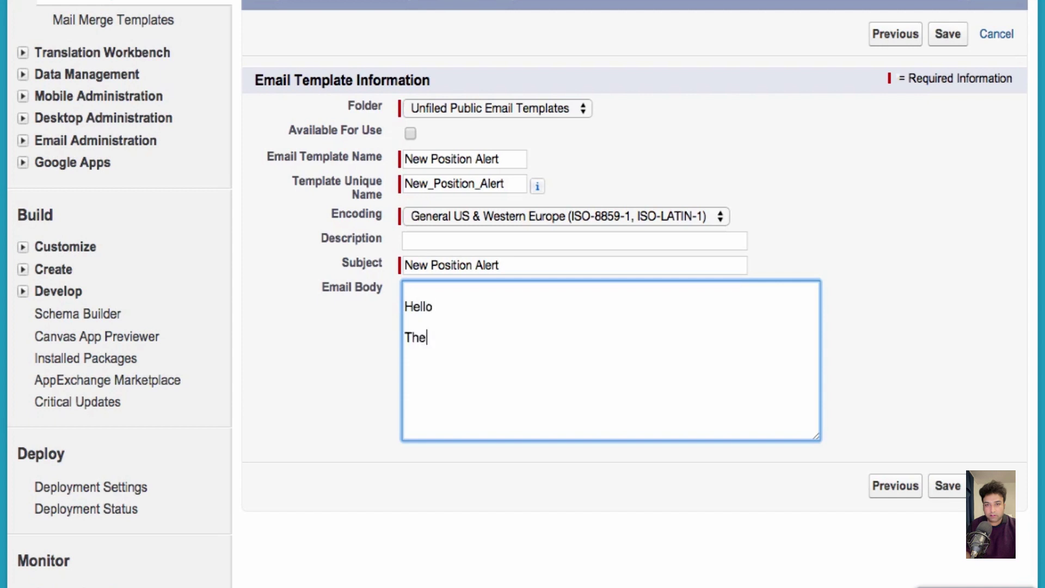
text(re is a new Open Position in the org)
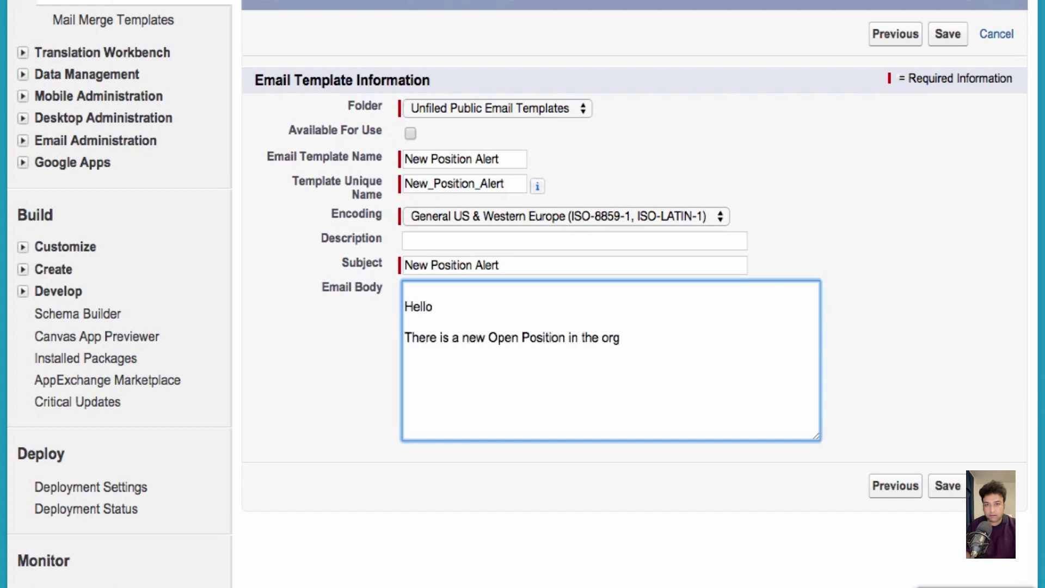
text(.)
Add the body lines "The job responsibilities are" and "The Salary range is :" below the opening sentence
key(Return)
text(The job responsi)
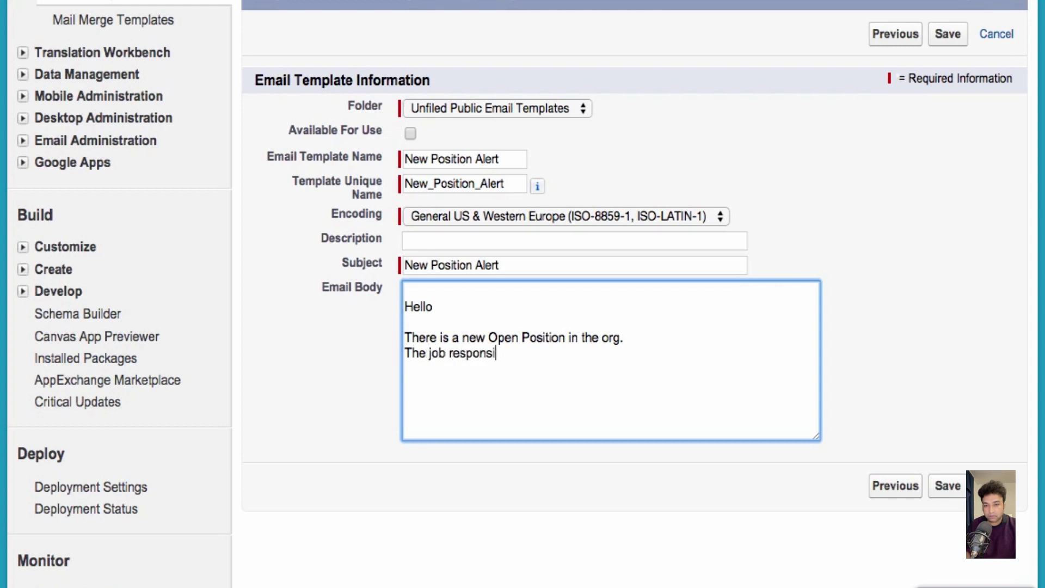
text(bilities are)
key(Return)
text(The )
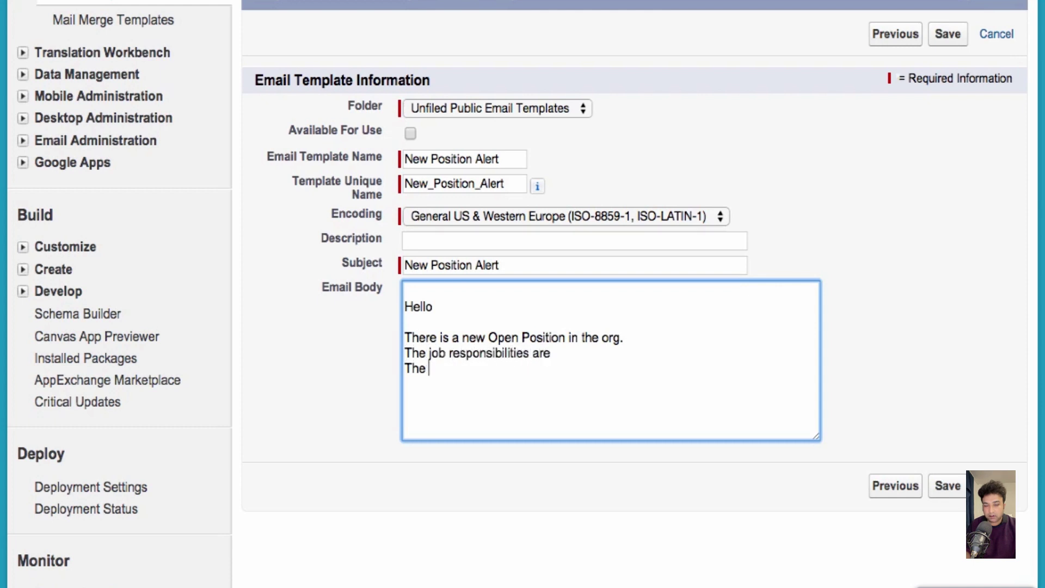
text(Salary range is :)
key(Return)
key(Return)
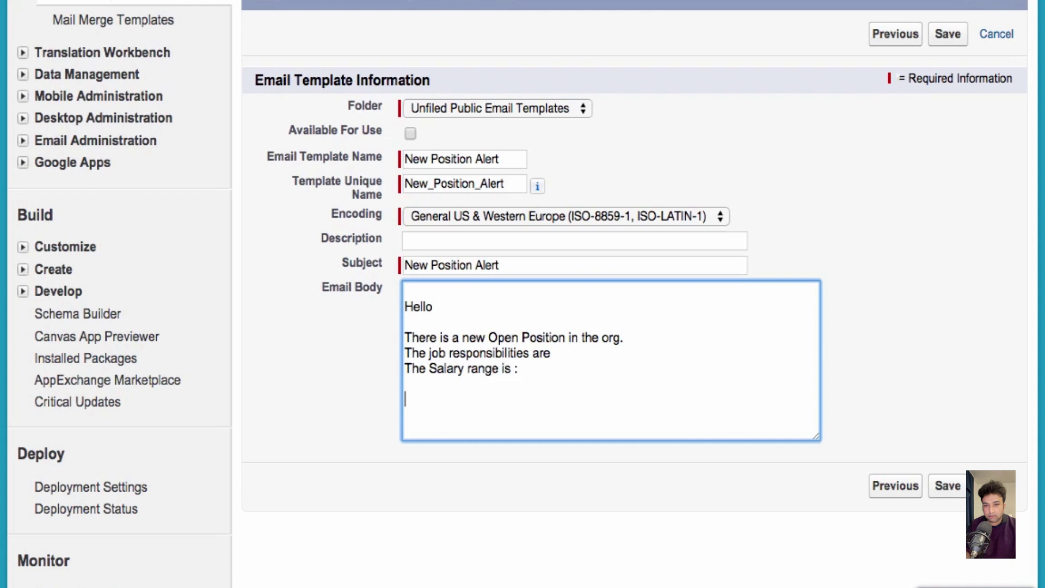
Finish the body text with "Referrals can earn a bonus" and the sign-off "Thanks" and "Hiring Manager" on separate lines
text(Referrals can earn a bonus  )
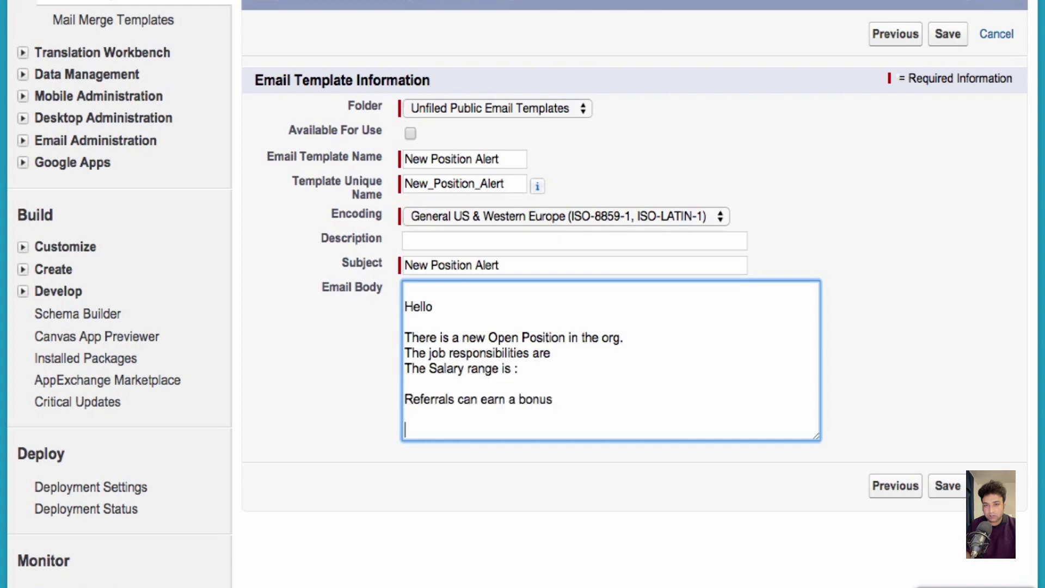
text(Thanks)
key(Return)
key(Return)
text(Hiring Manager)
Insert the Position Title merge field {!Position__c.Name} after "Open Position" in the email body
scroll(556, 346, up, 3)
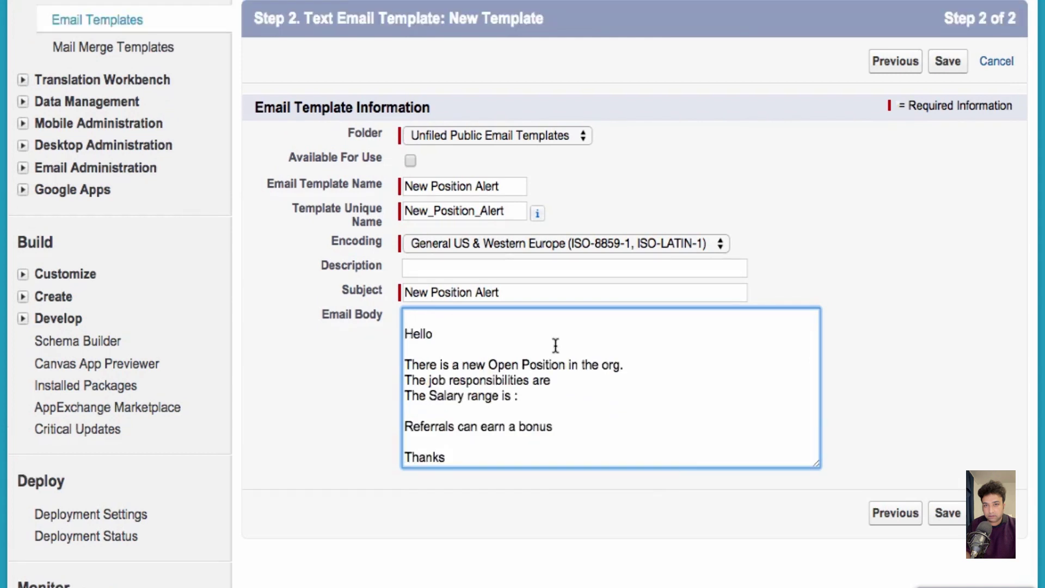
scroll(556, 345, up, 1)
scroll(557, 345, up, 3)
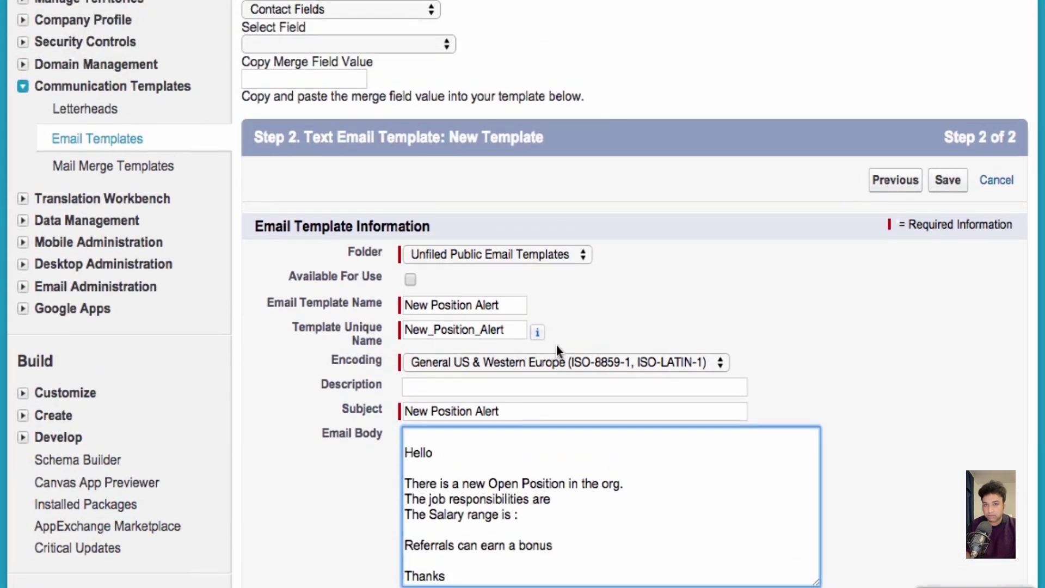
scroll(556, 345, up, 3)
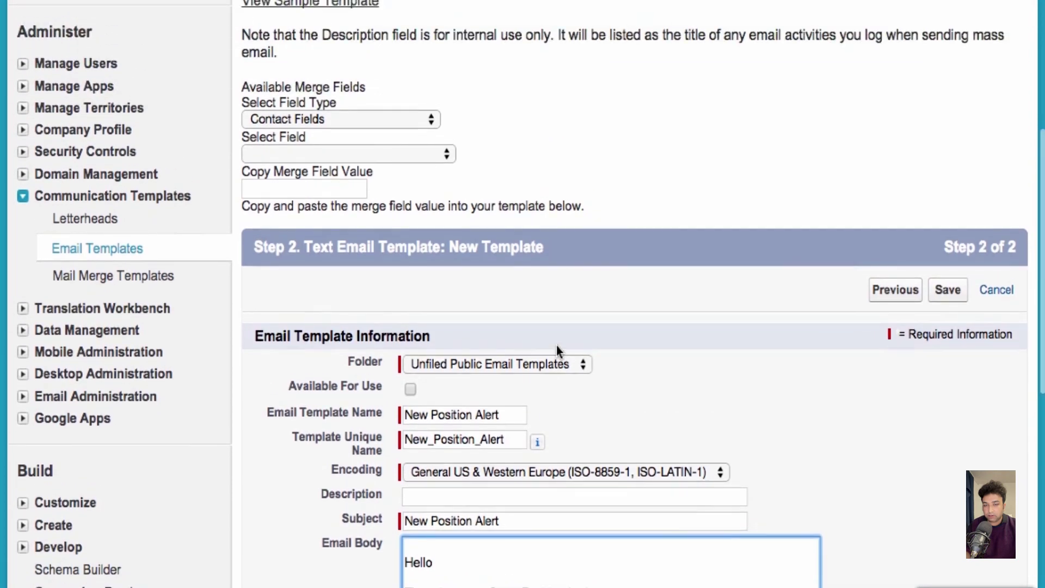
click(430, 118)
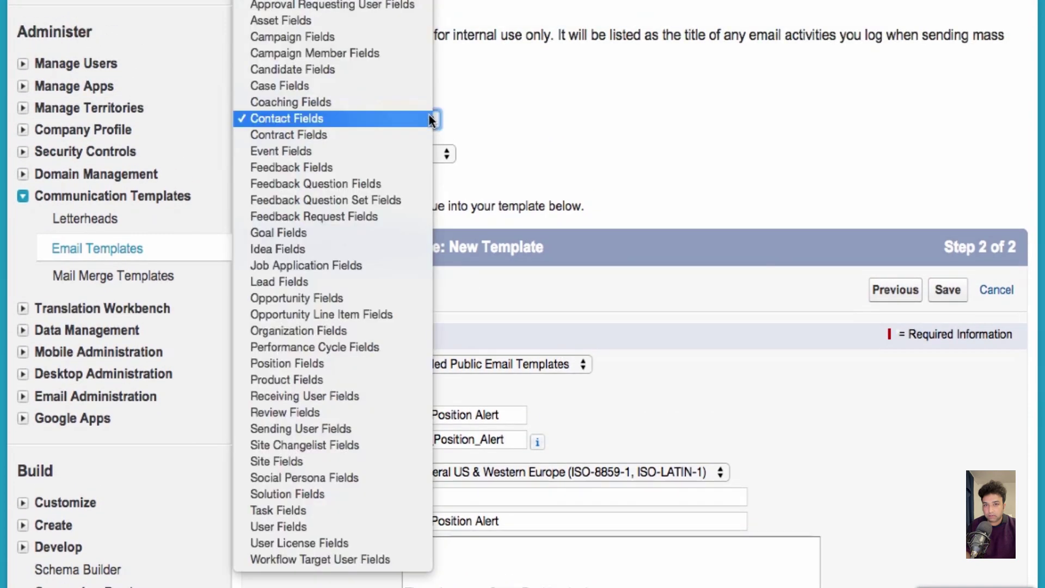
click(381, 364)
scroll(396, 347, down, 3)
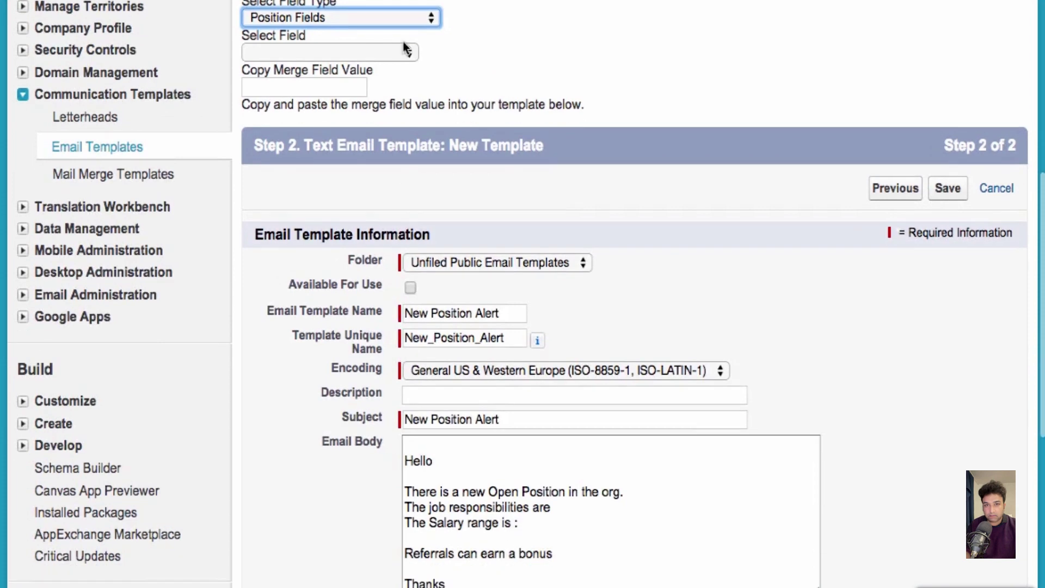
click(398, 49)
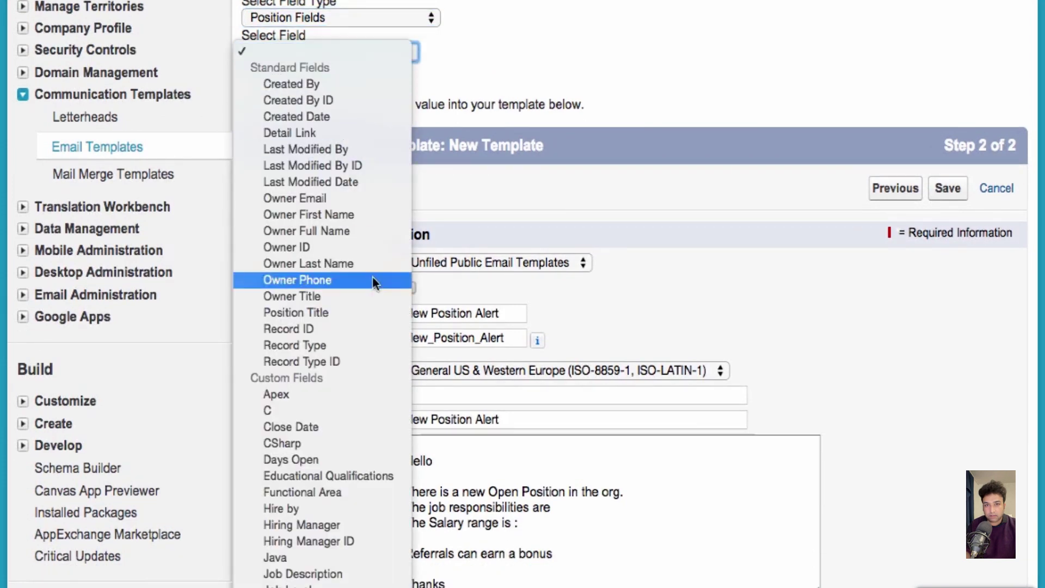
click(364, 313)
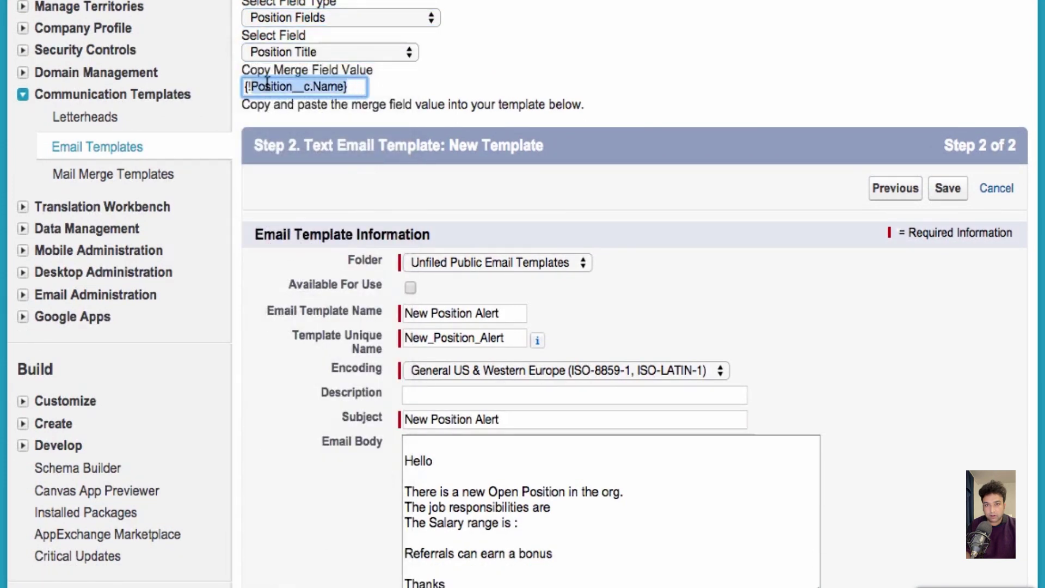
click(571, 501)
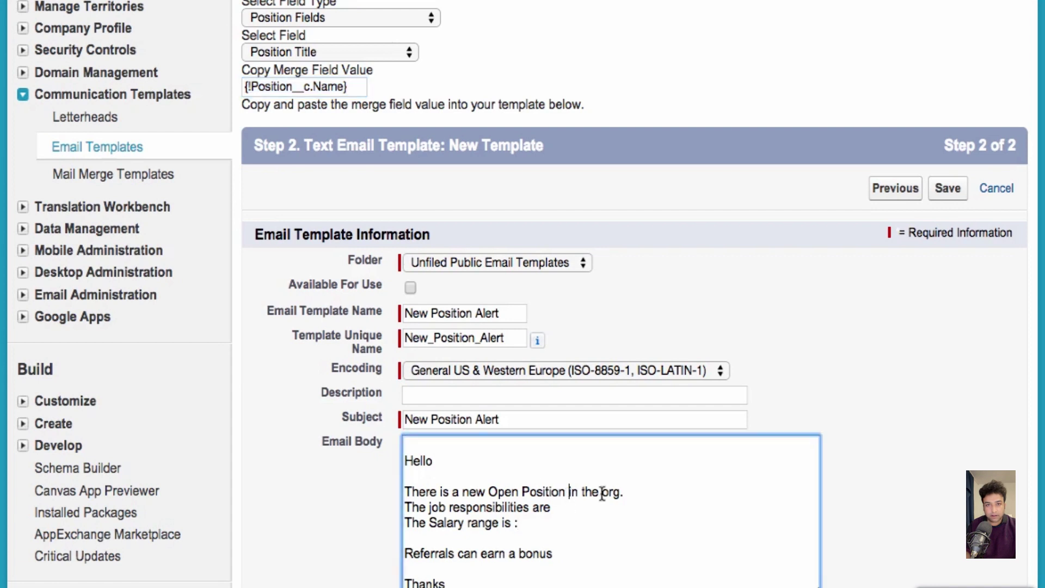
text({!Position__c.Name})
Complete the job responsibilities line with a colon and the Job Responsibilities merge field {!Position__c.Job_Responsibilities__c}
click(561, 507)
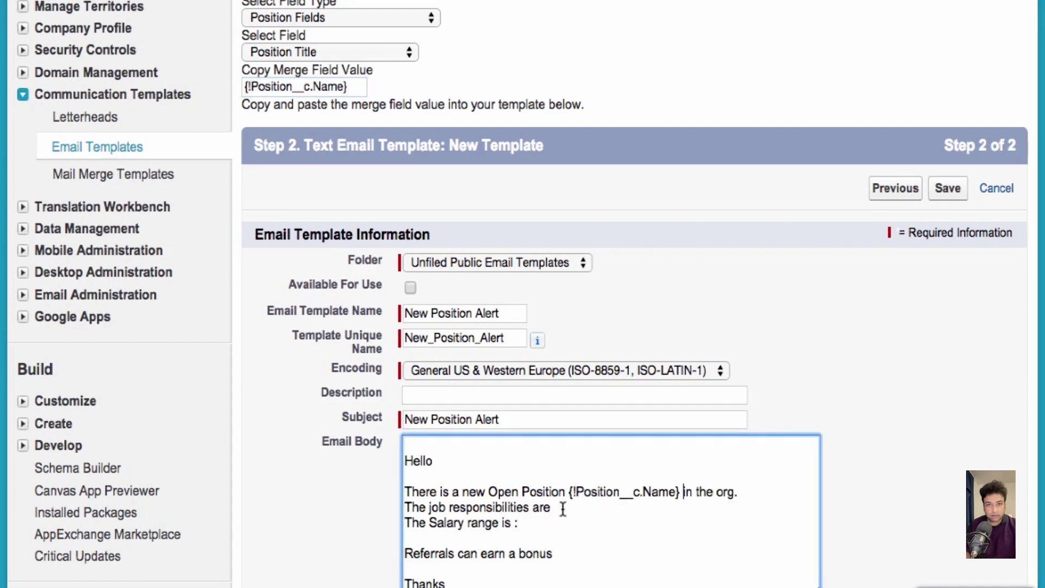
text(:)
click(355, 52)
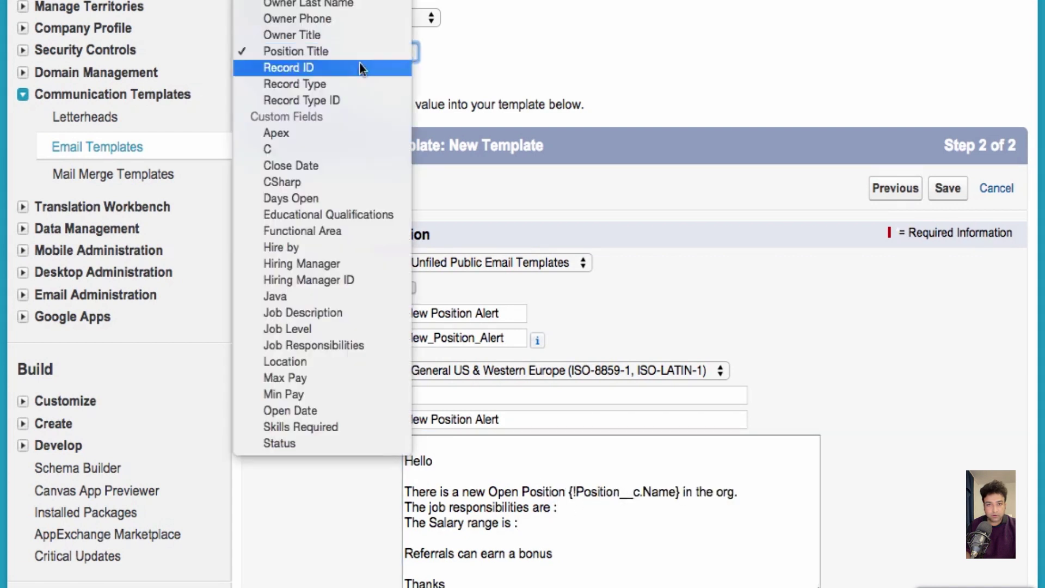
click(349, 345)
key(ctrl+c)
click(566, 508)
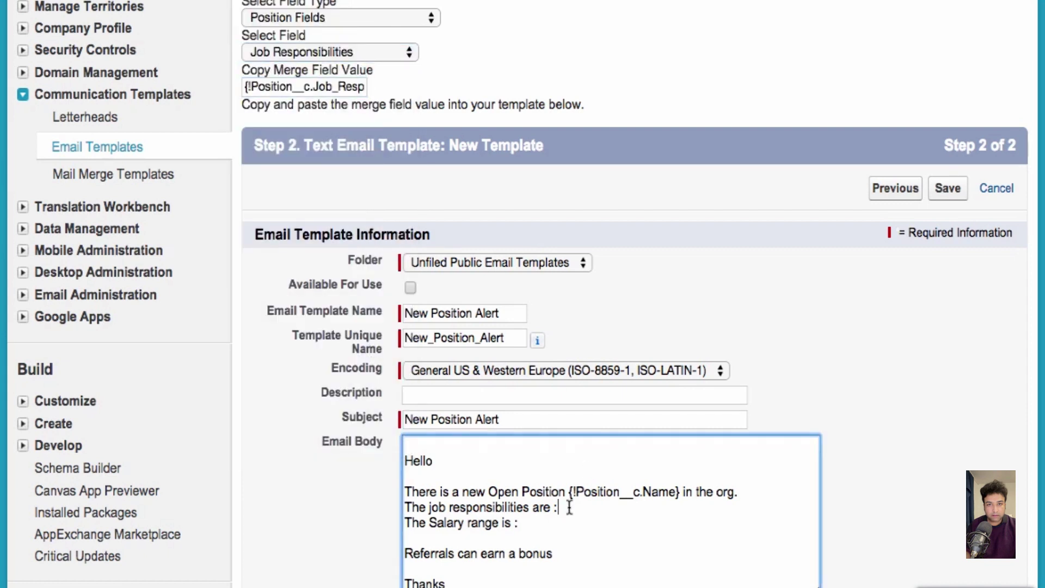
key(ctrl+v)
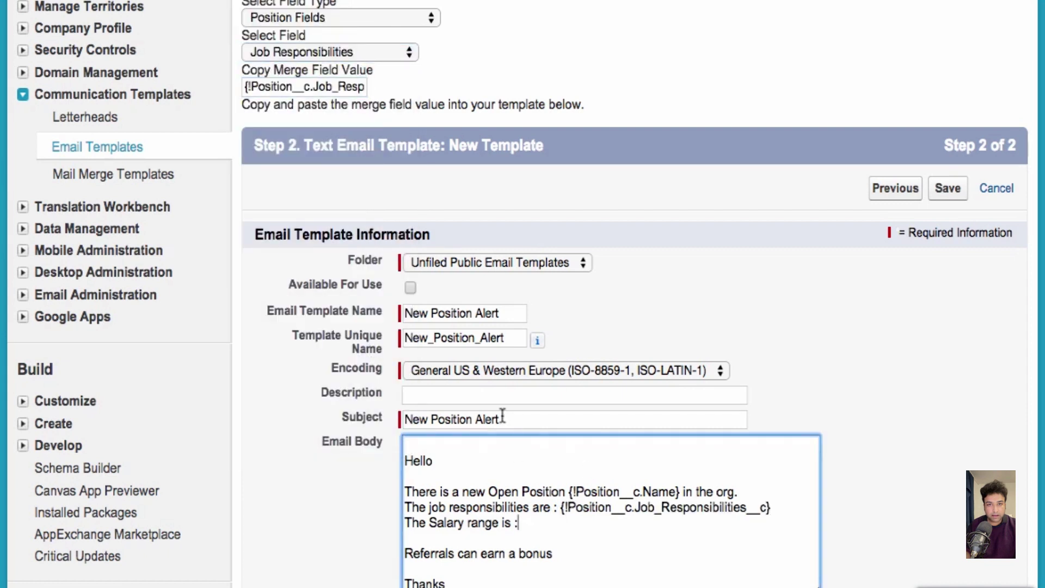
Complete the salary range line with the merge fields {!Position__c.Min_Pay__c} and {!Position__c.Max_Pay__c}, separated by a hyphen
click(351, 44)
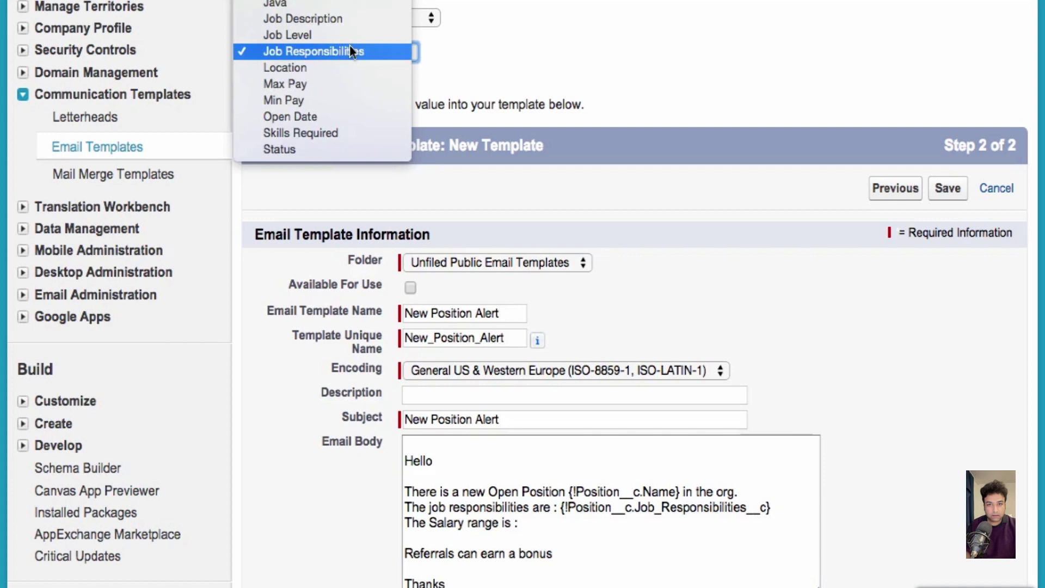
click(340, 99)
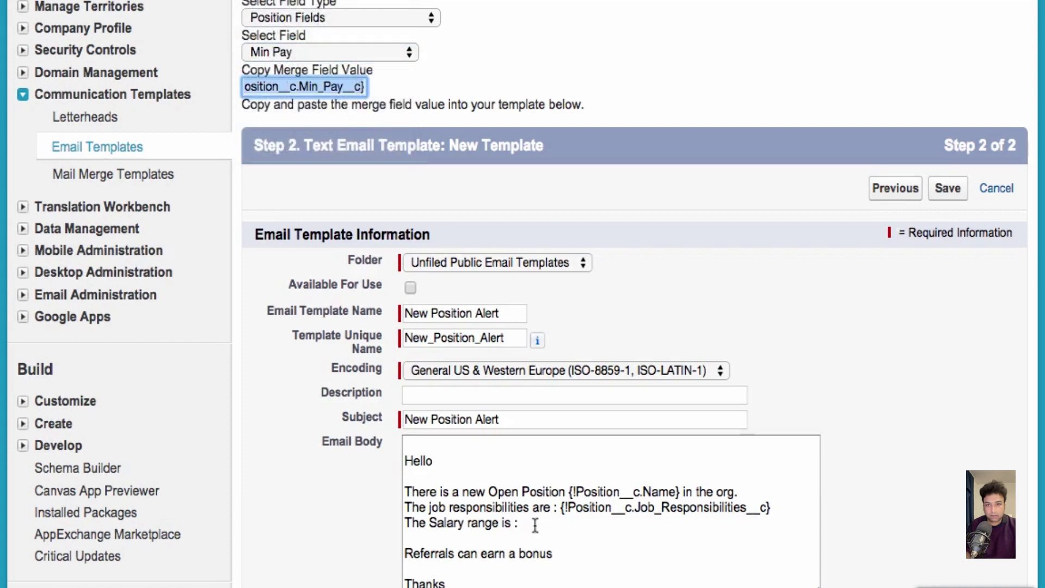
click(535, 525)
key(ctrl+v)
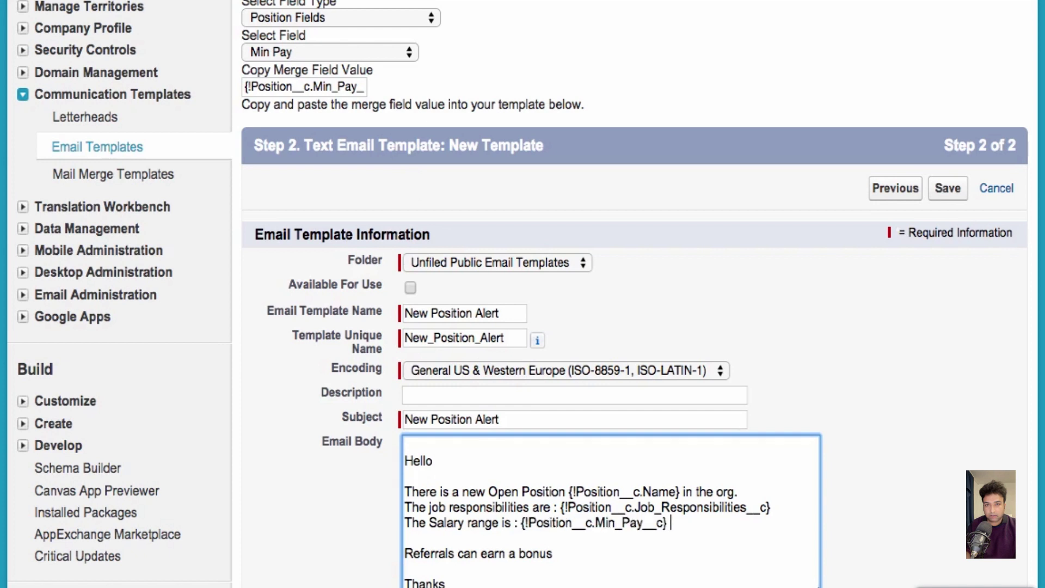
text(-)
click(353, 56)
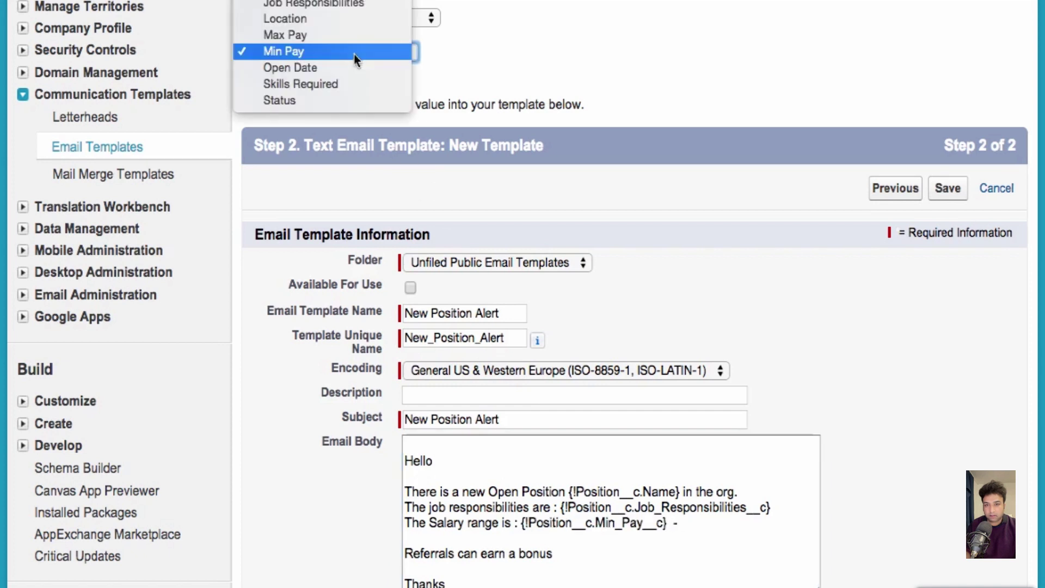
click(354, 38)
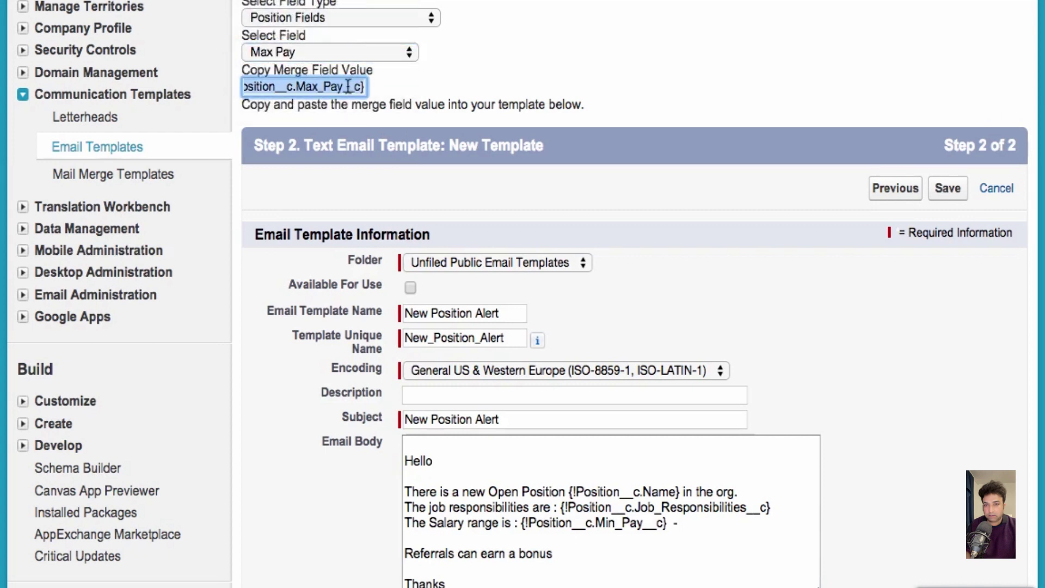
click(685, 526)
key(super+v)
Make the email template available for use and save it
scroll(685, 528, down, 5)
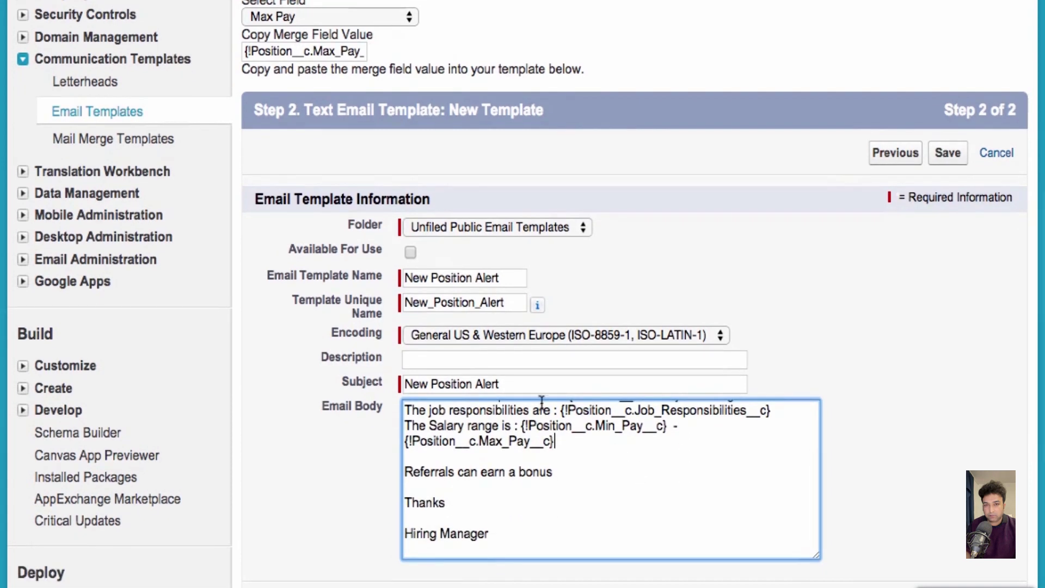
click(410, 253)
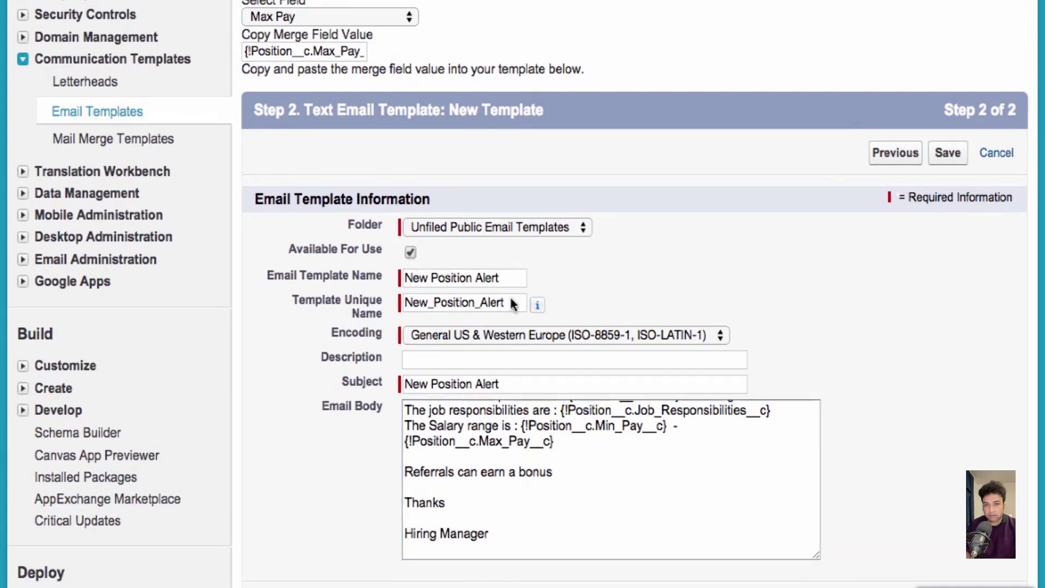
scroll(854, 367, down, 3)
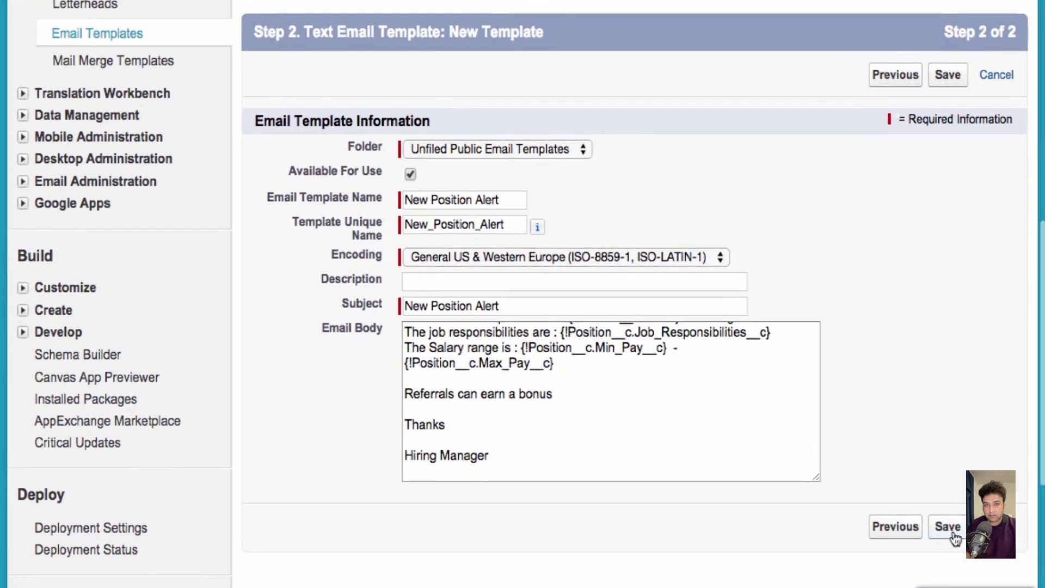
click(955, 537)
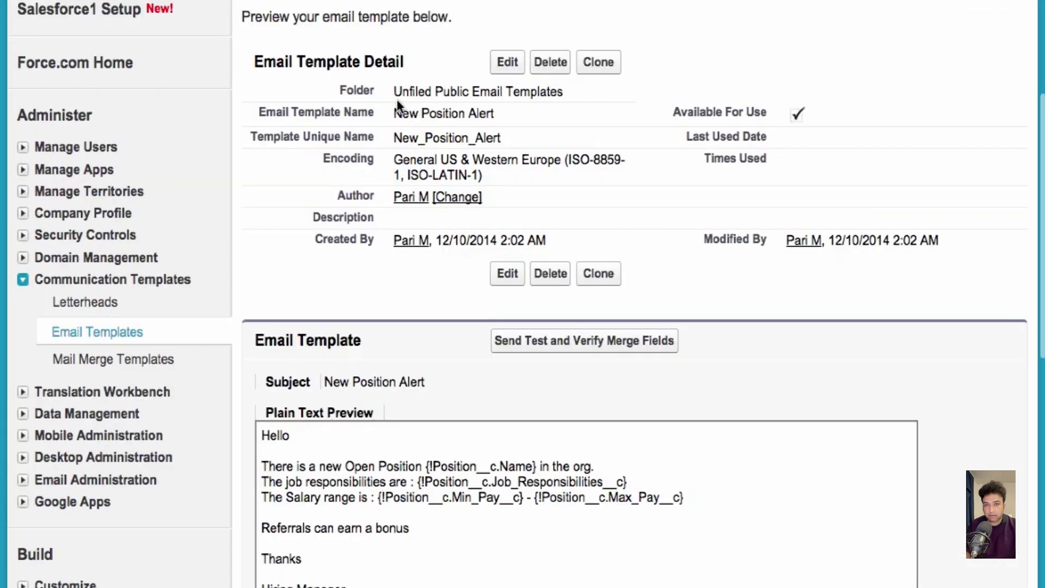
Return to the new email alert and look up New Position Alert from Unfiled Public Email Templates as its email template
drag(393, 92, 570, 93)
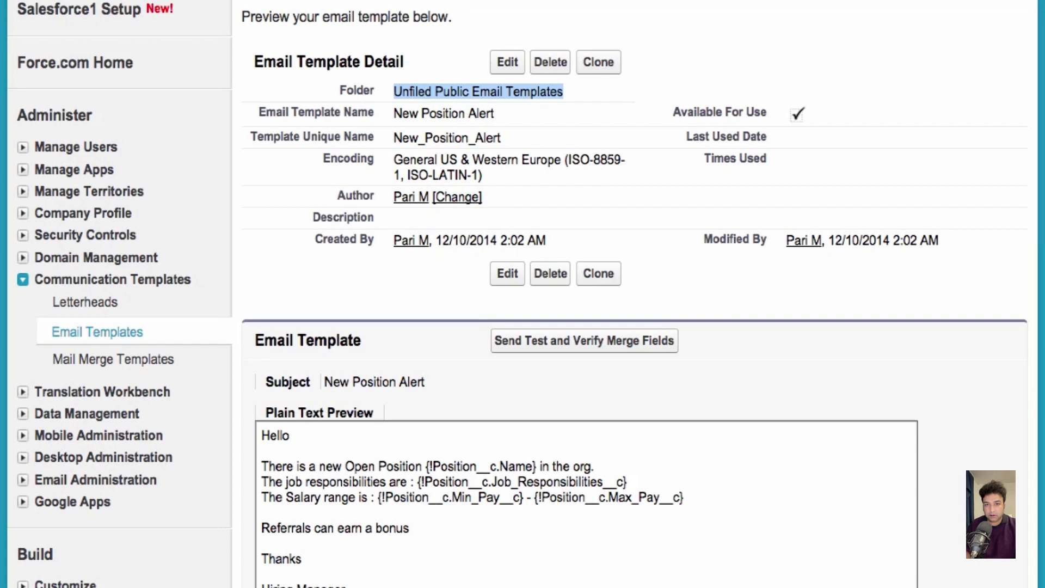
key(ctrl+shift+Tab)
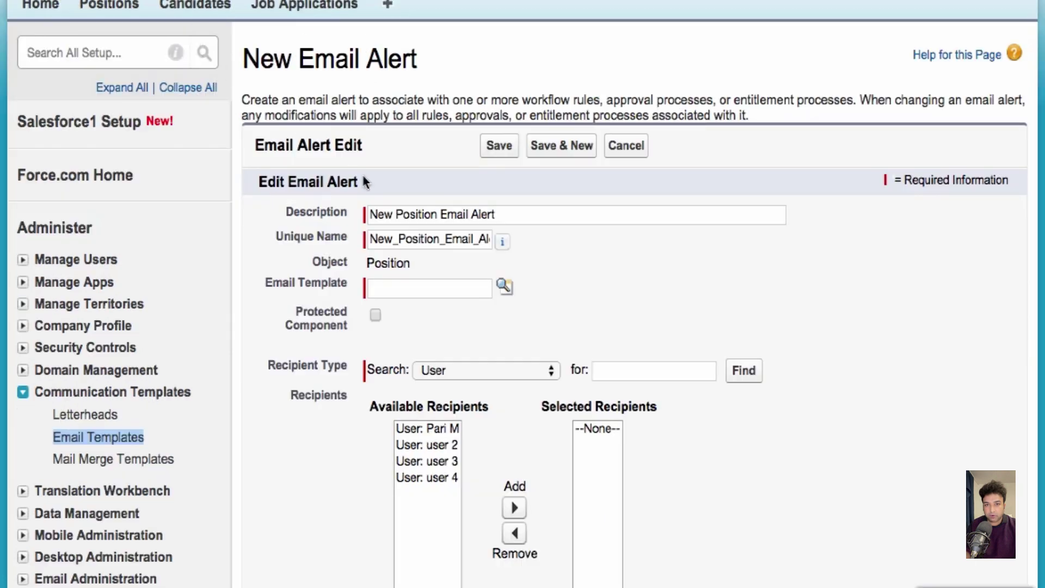
click(505, 292)
drag(504, 298, 544, 55)
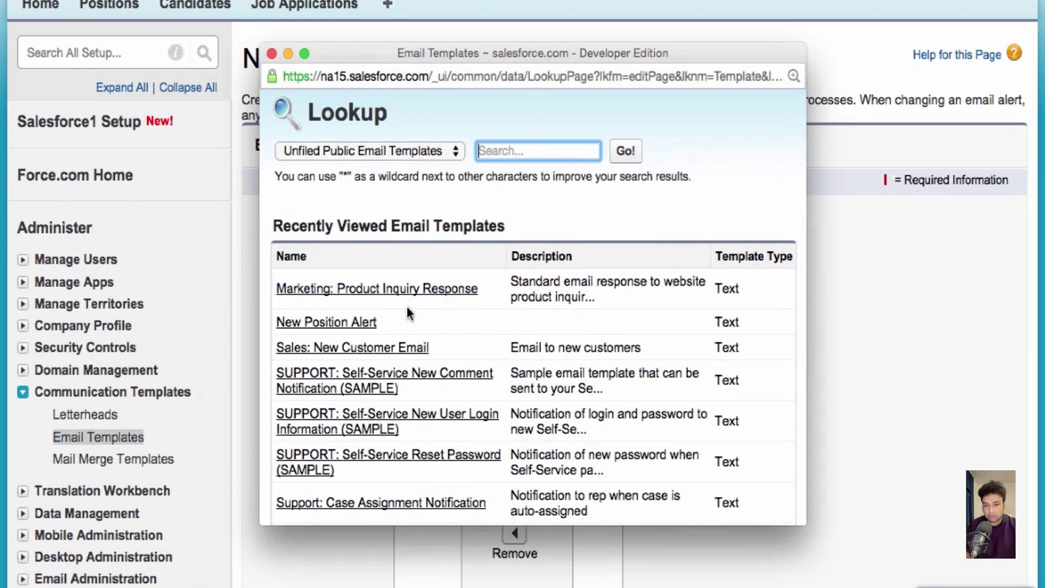
click(317, 324)
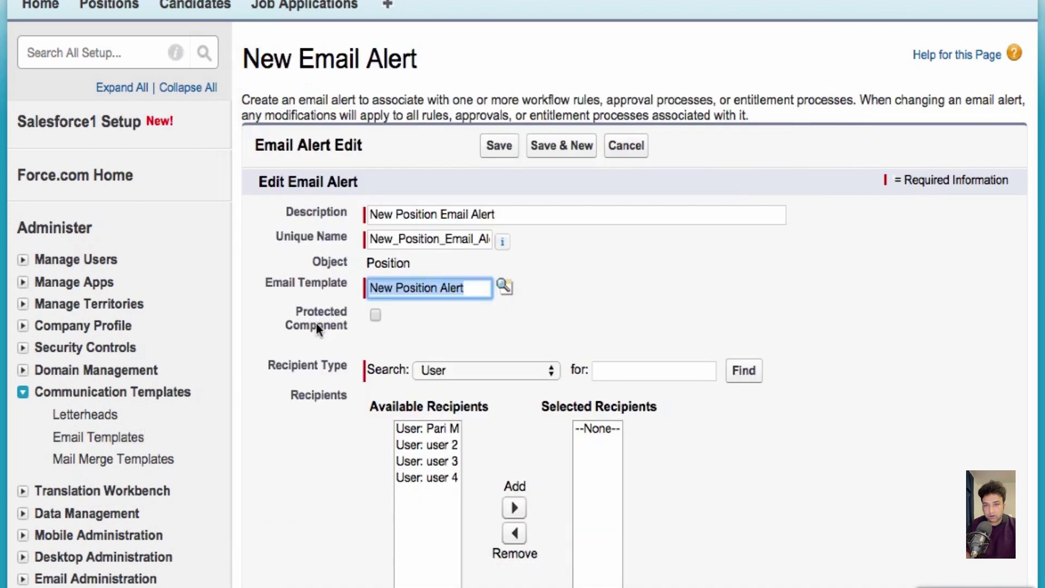
Add all four available users to the selected recipients of the New Position Email Alert
scroll(616, 286, down, 3)
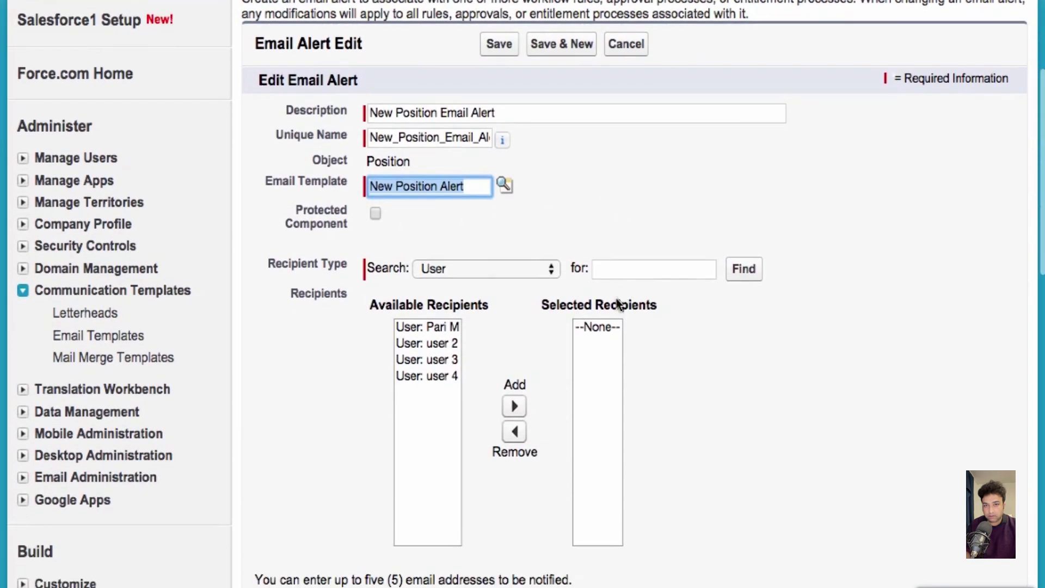
click(427, 387)
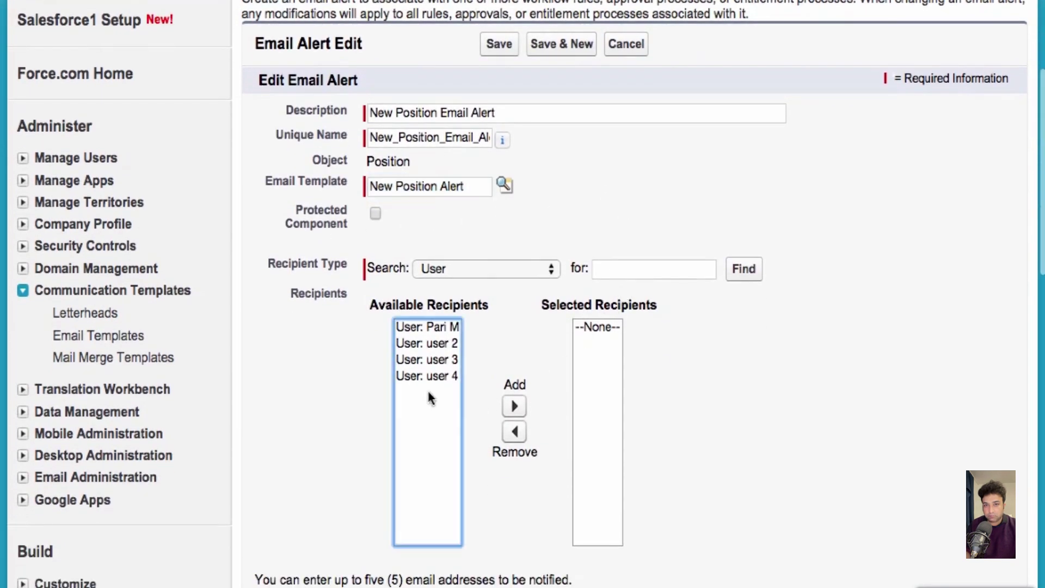
click(411, 328)
key(shift+Down)
key(shift+Down)
key(shift+Down)
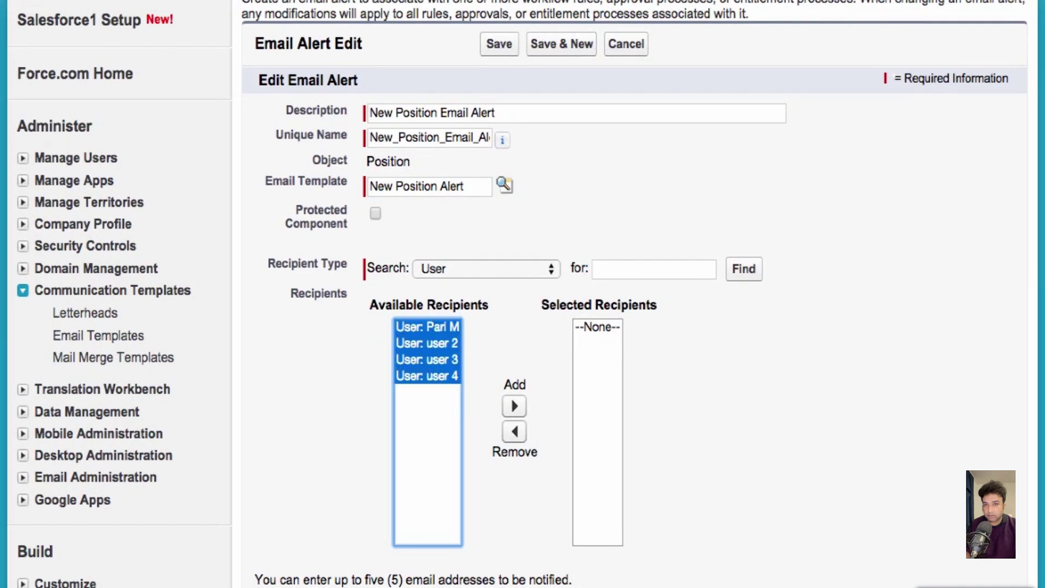
click(513, 406)
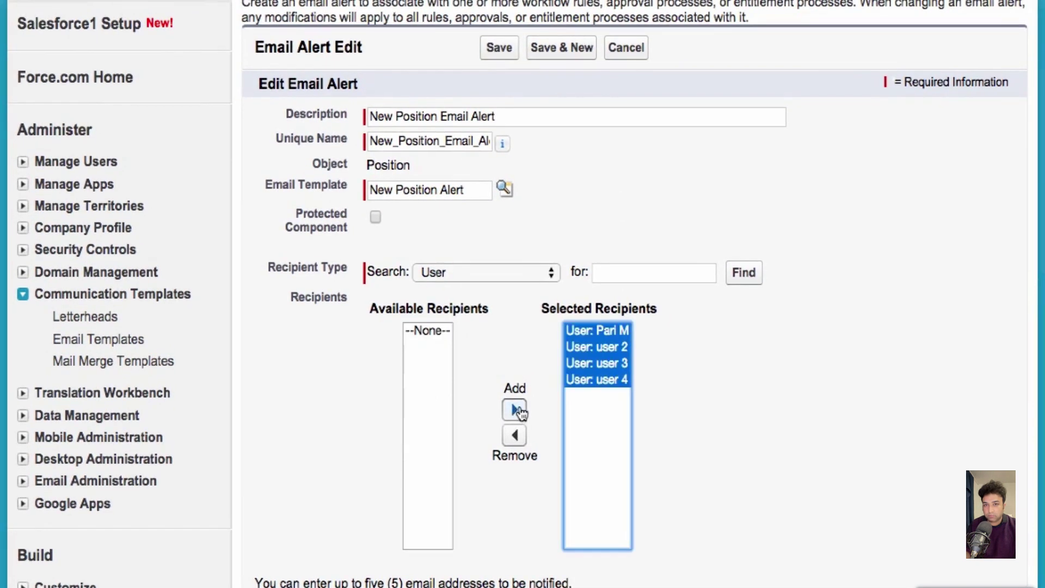
Save the email alert with the current user's email as the From address, and activate the New Position Alert workflow rule
scroll(729, 374, down, 3)
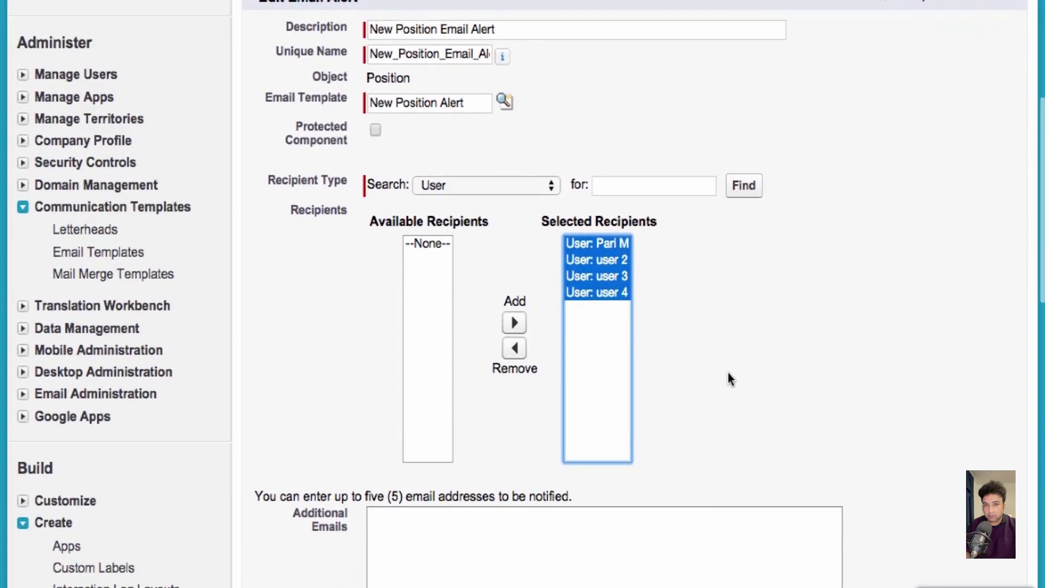
scroll(728, 374, down, 5)
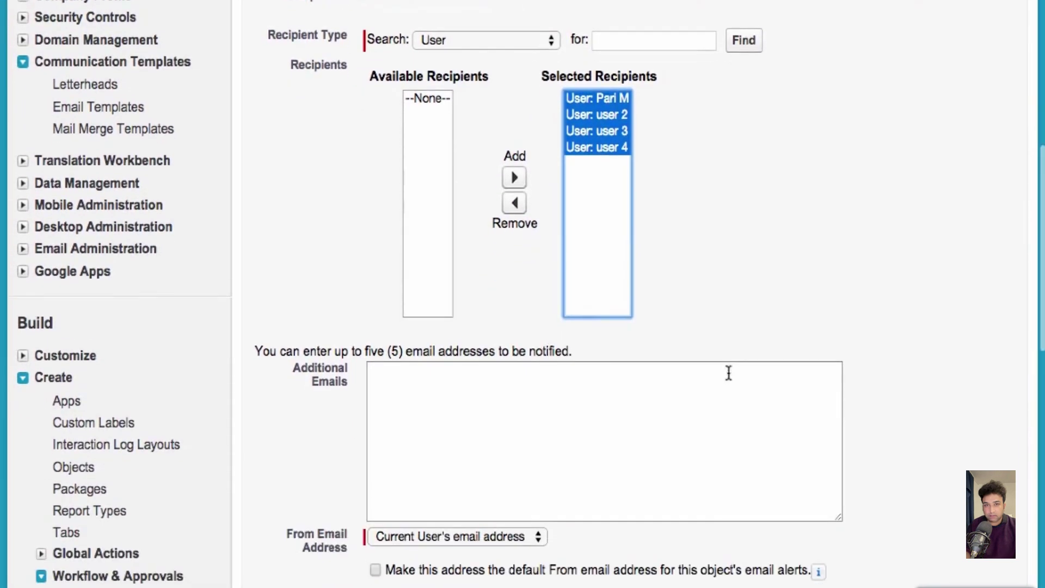
scroll(729, 373, down, 2)
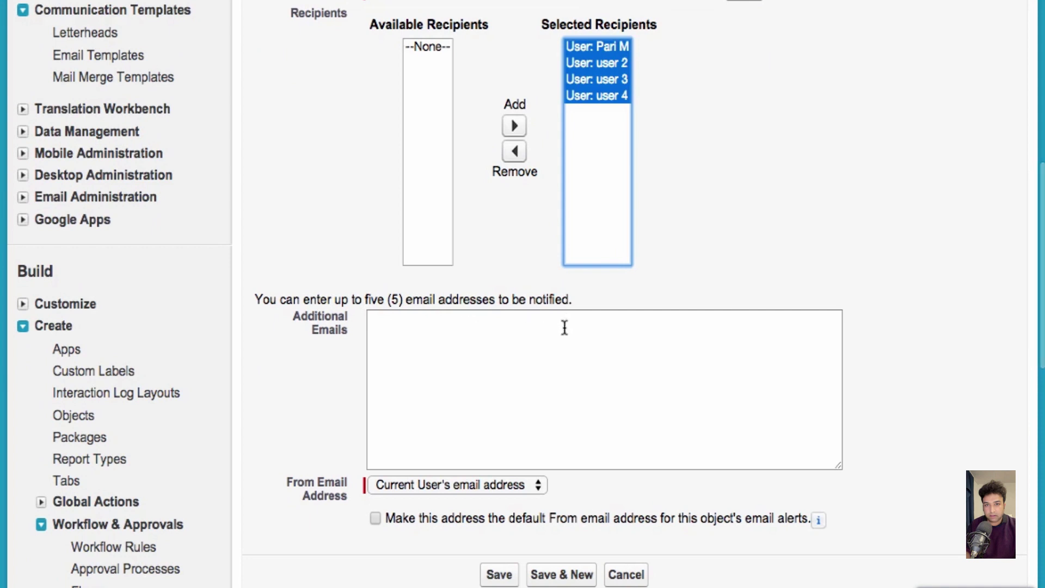
scroll(560, 381, down, 2)
click(500, 506)
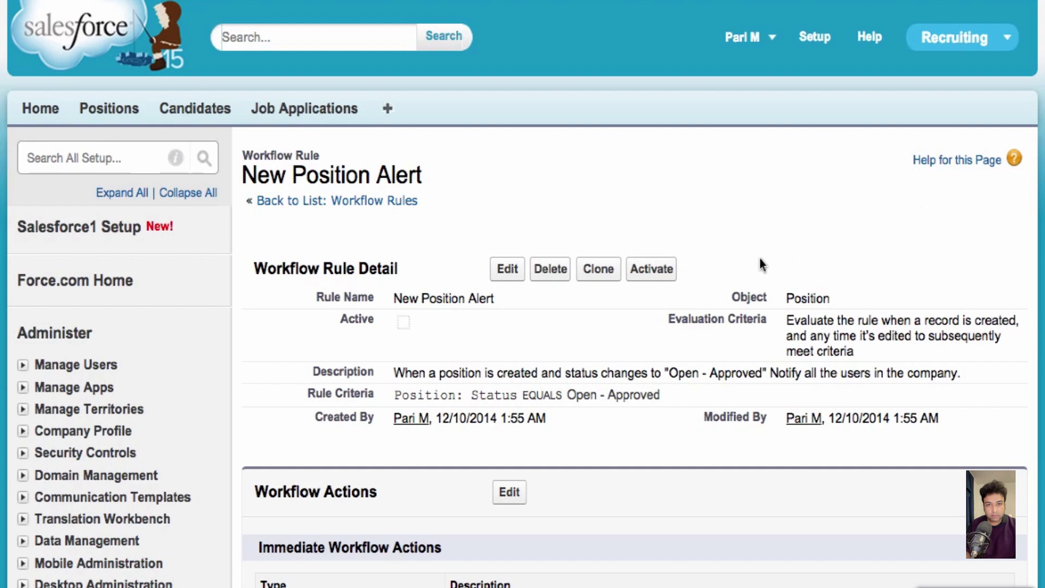
click(651, 278)
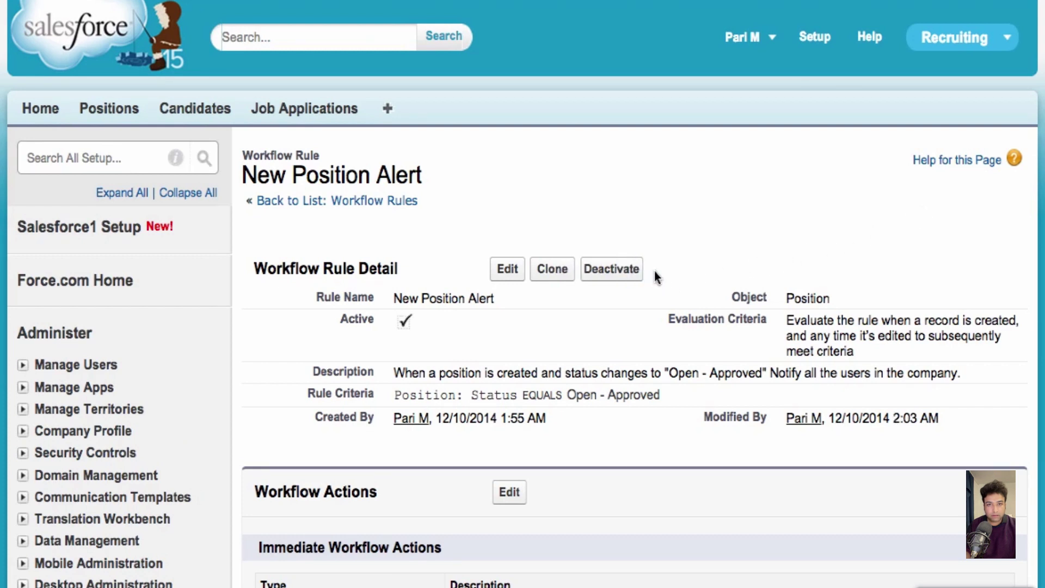
Open the Database Admin position, change its status to Open - Approved and save the record
scroll(413, 161, down, 1)
click(111, 97)
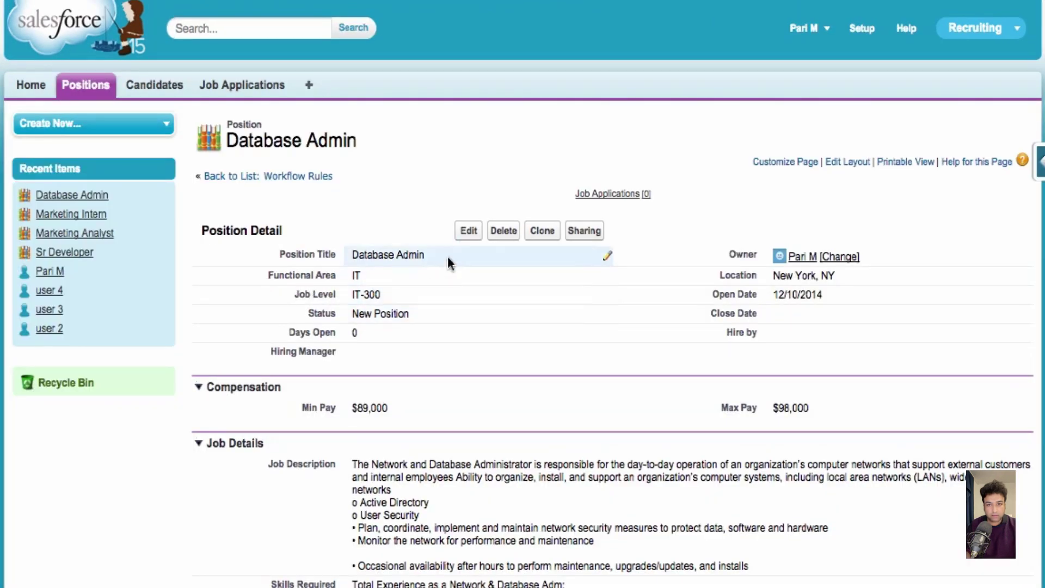
click(469, 230)
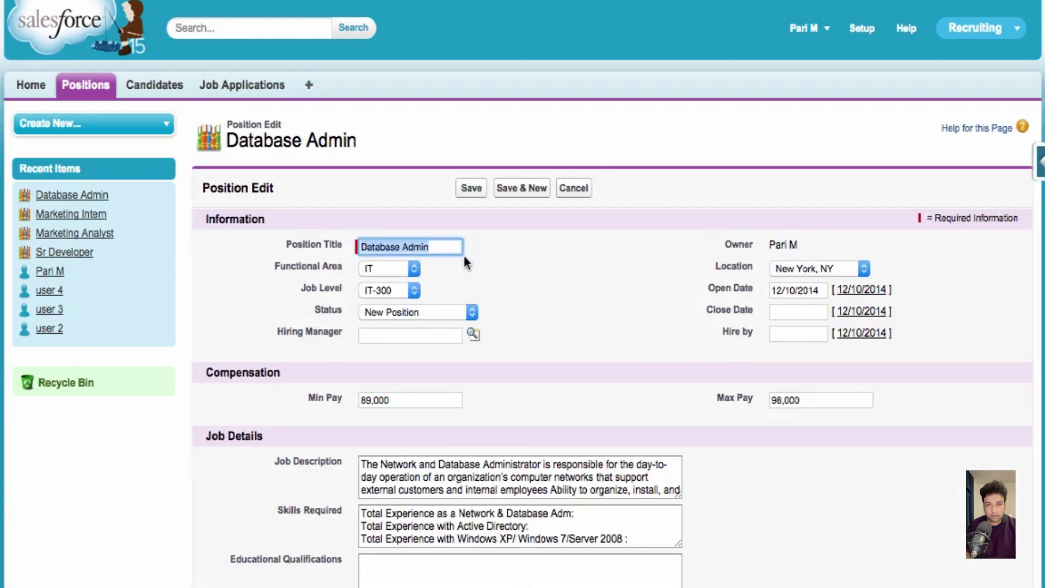
click(468, 311)
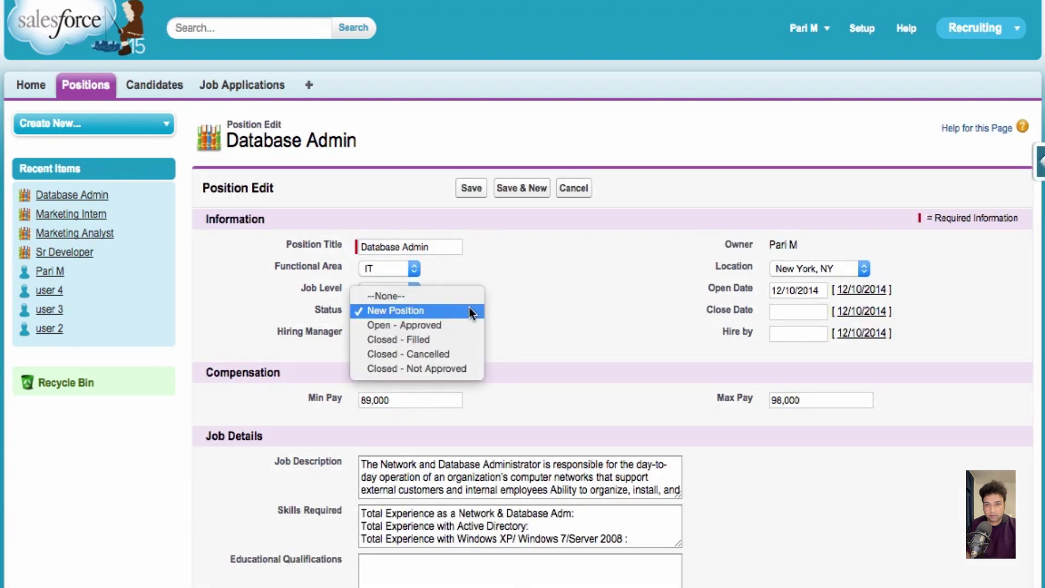
click(453, 325)
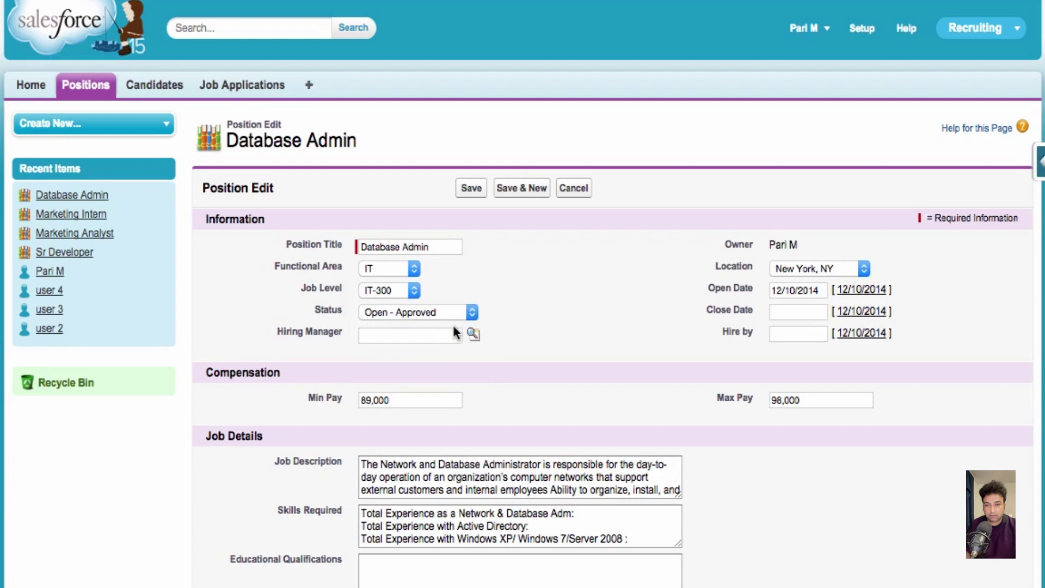
click(471, 191)
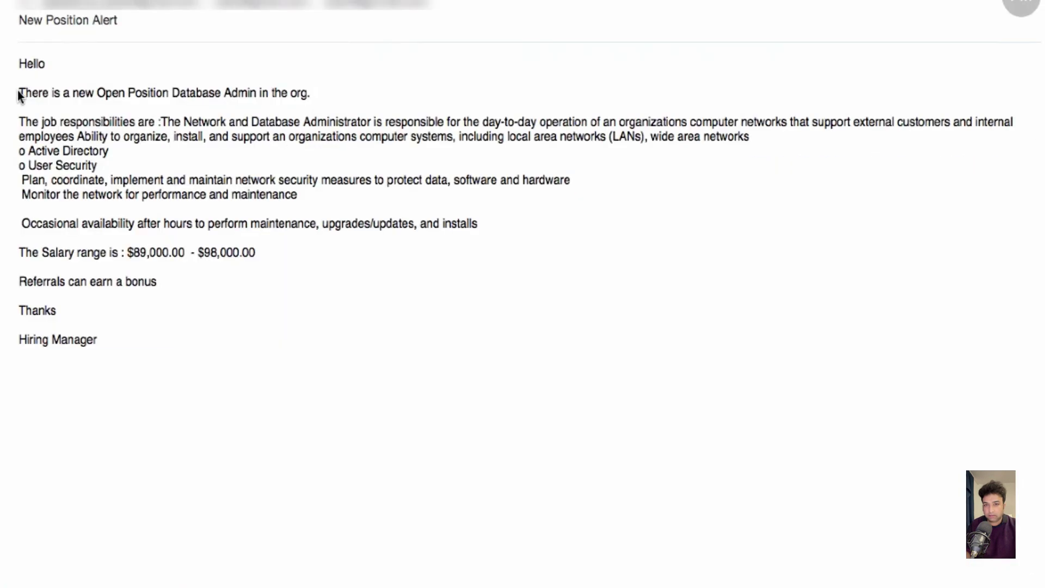
Check the position title, job responsibilities and salary range in the received New Position Alert email
drag(18, 93, 304, 96)
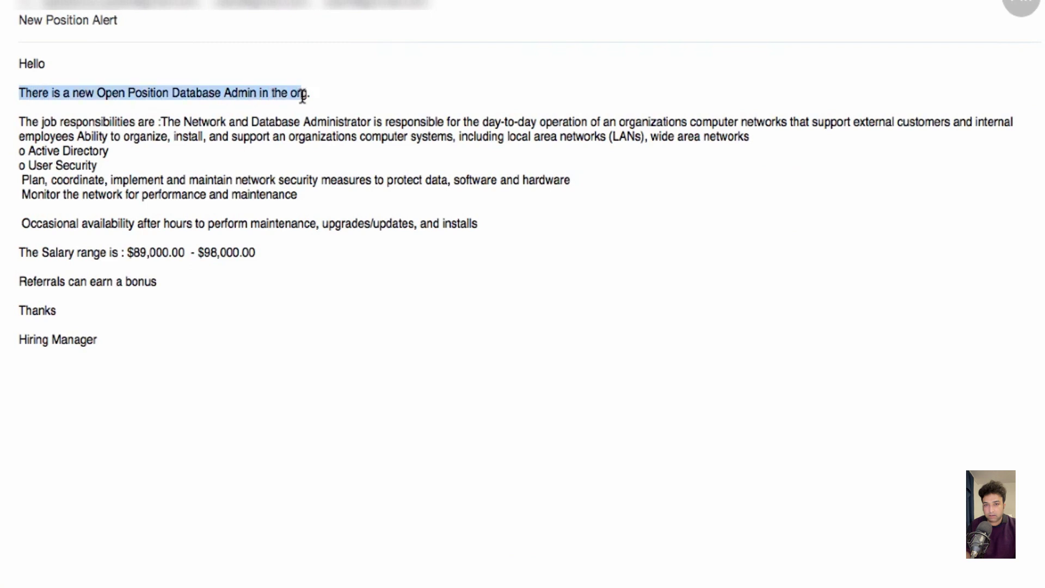
drag(161, 122, 312, 191)
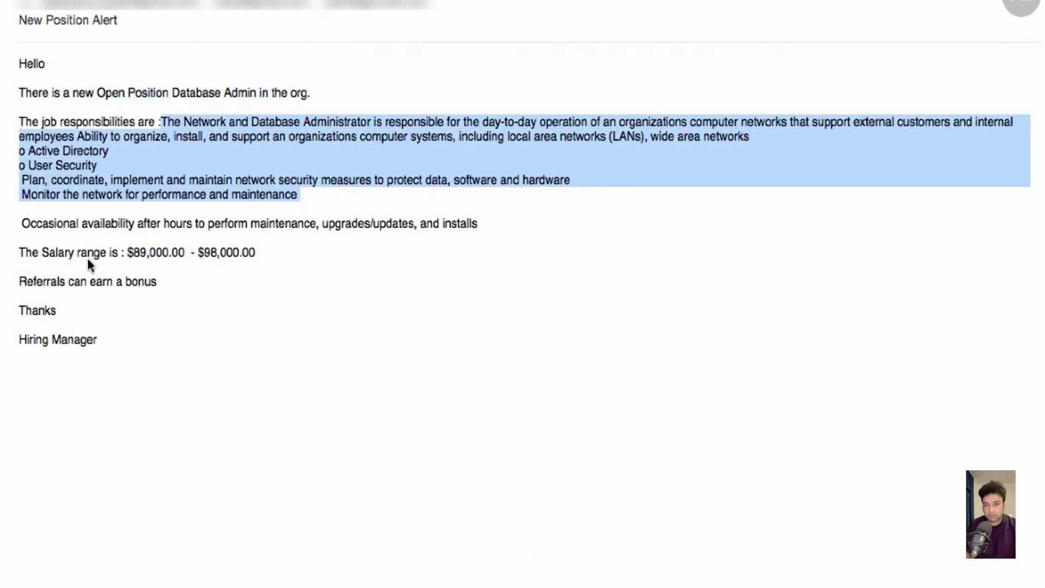
drag(125, 253, 266, 257)
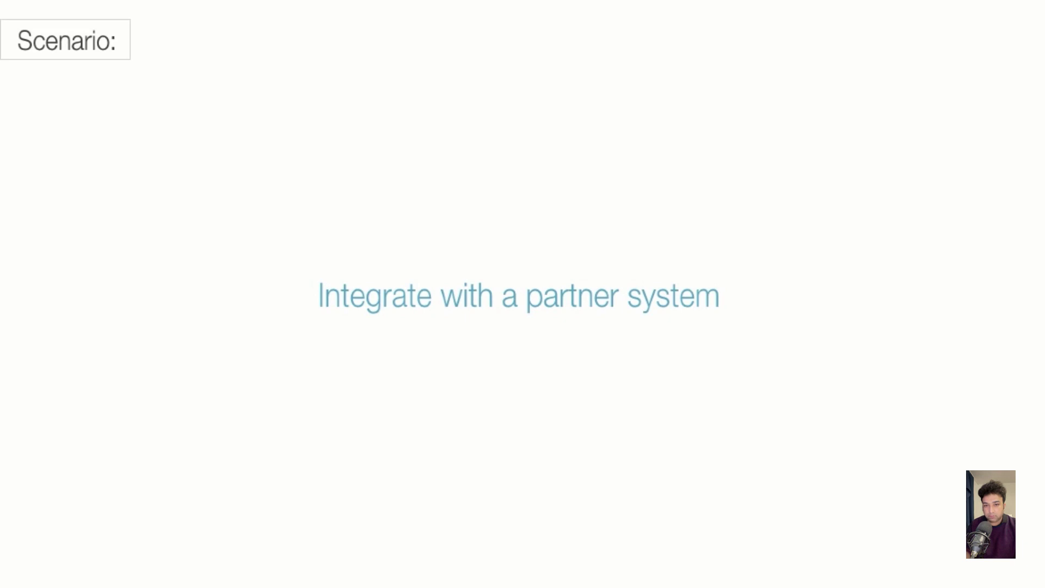
key(Right)
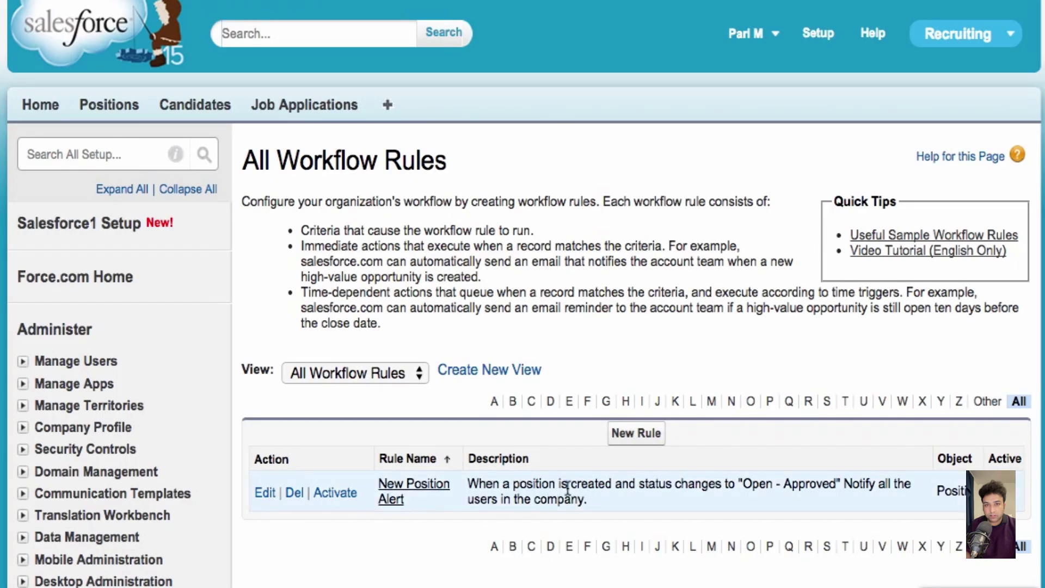
Open the New Position Alert rule from the workflow rules list and deactivate it
drag(569, 486, 842, 487)
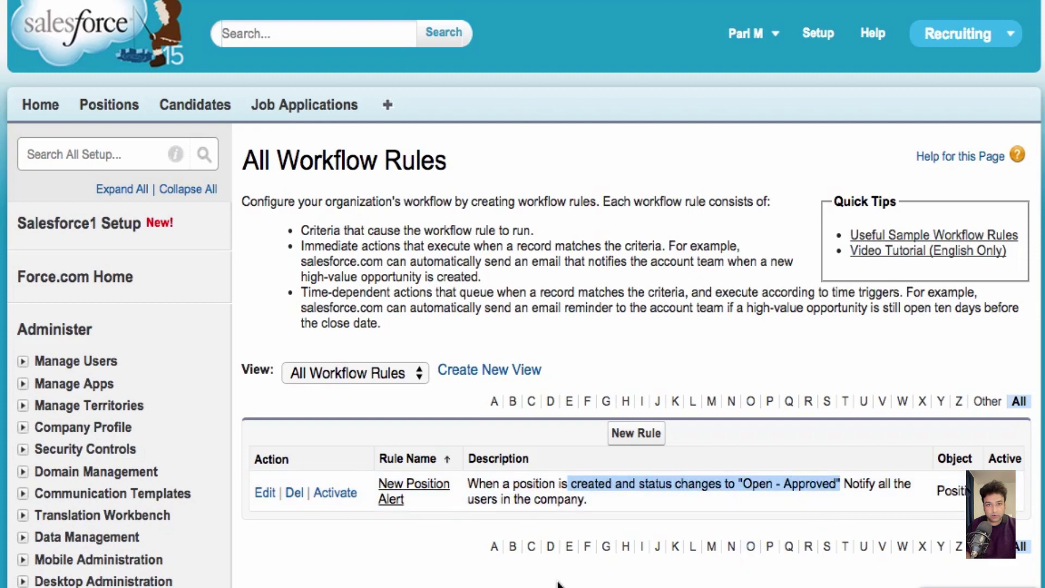
click(414, 486)
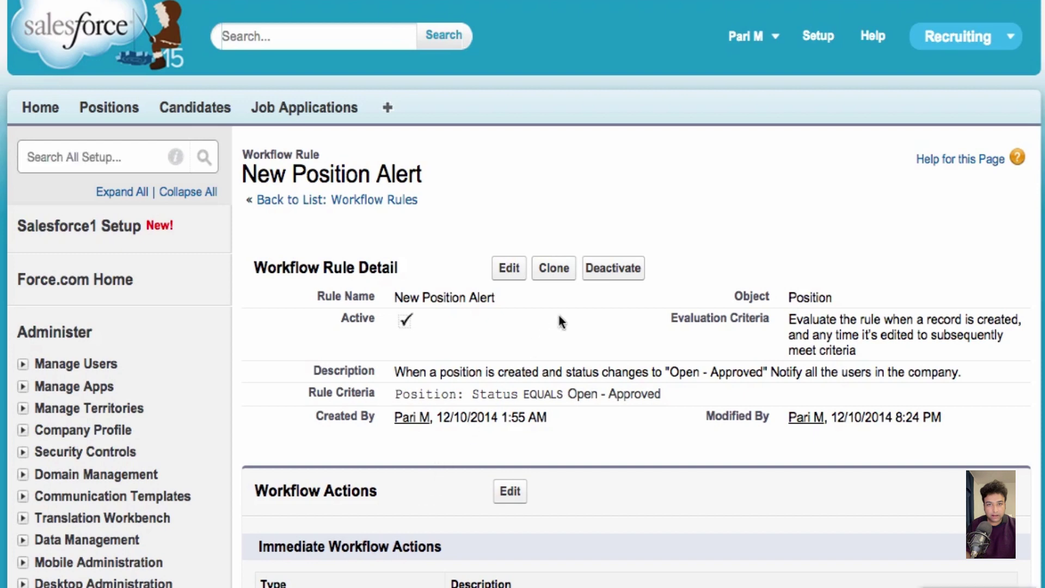
click(603, 279)
Edit the rule's workflow actions and add a time trigger of 2 days after the rule trigger date
scroll(610, 292, down, 5)
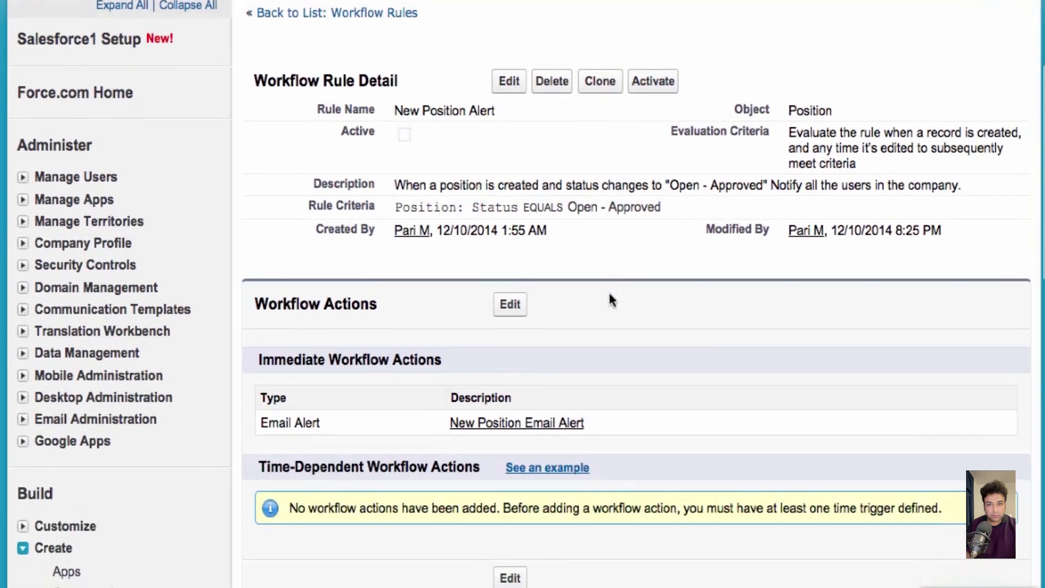
scroll(609, 293, down, 2)
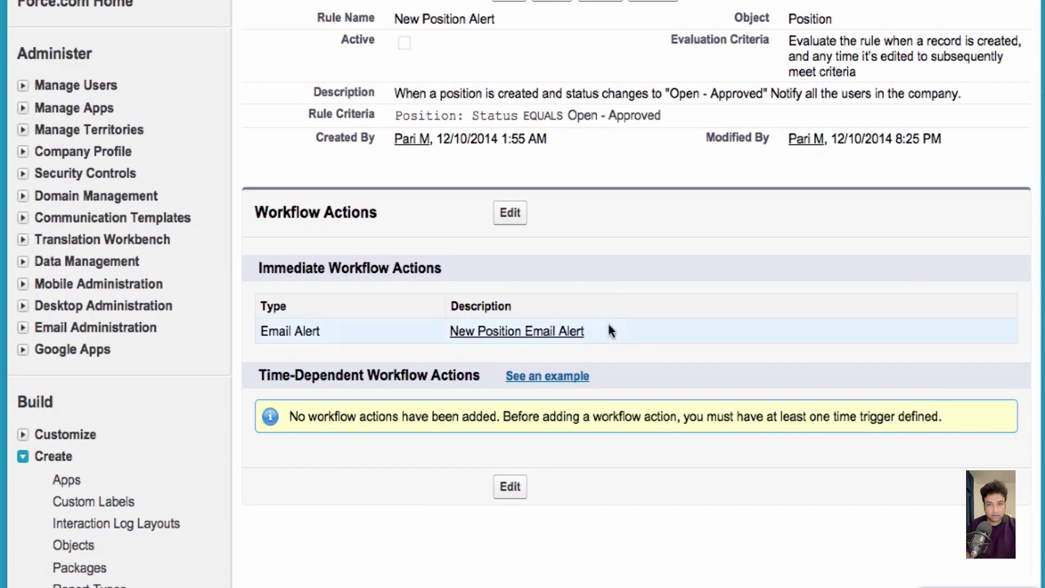
click(510, 486)
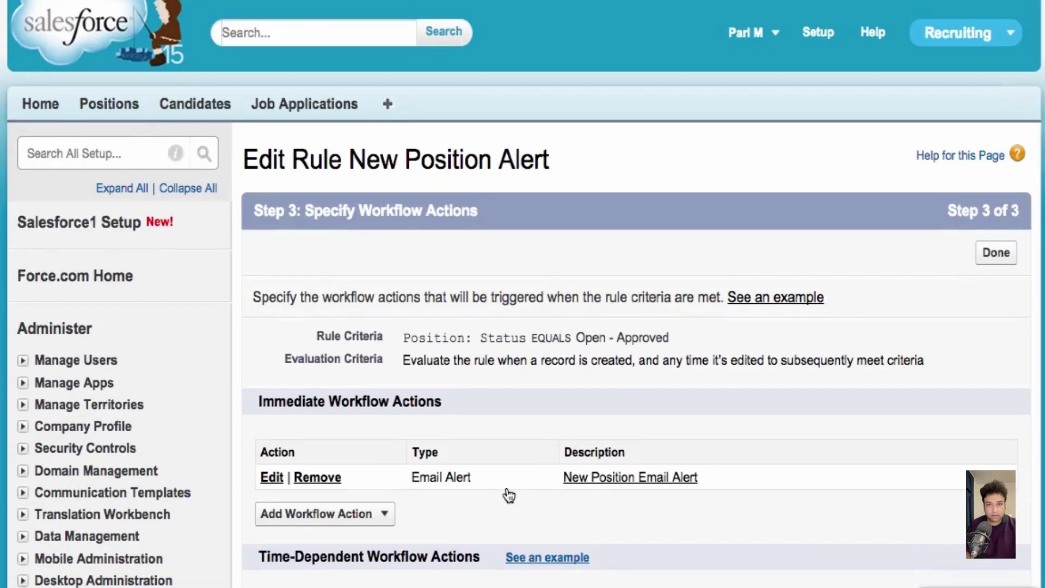
scroll(509, 493, down, 3)
scroll(509, 493, down, 3)
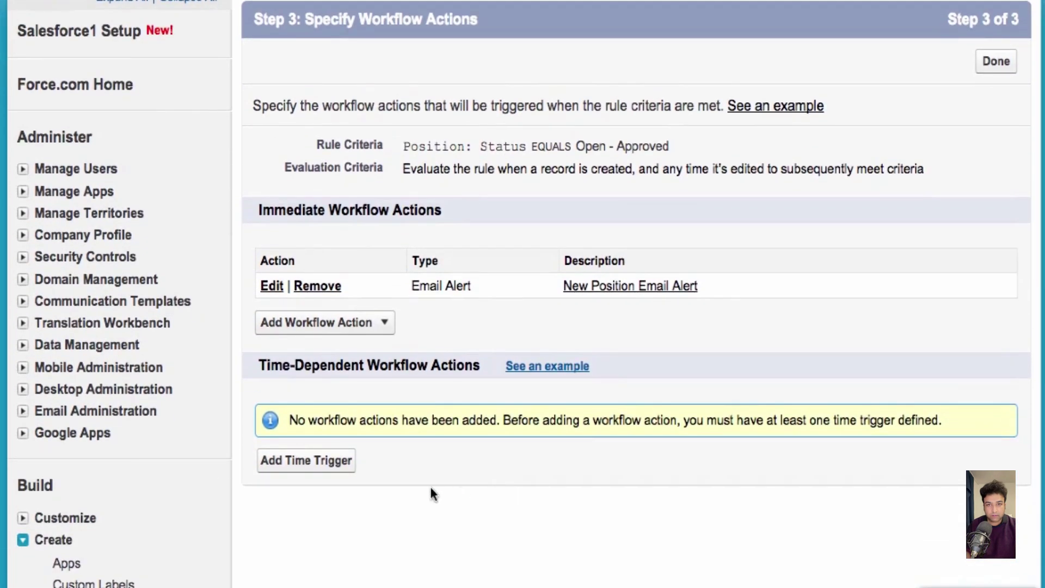
click(319, 461)
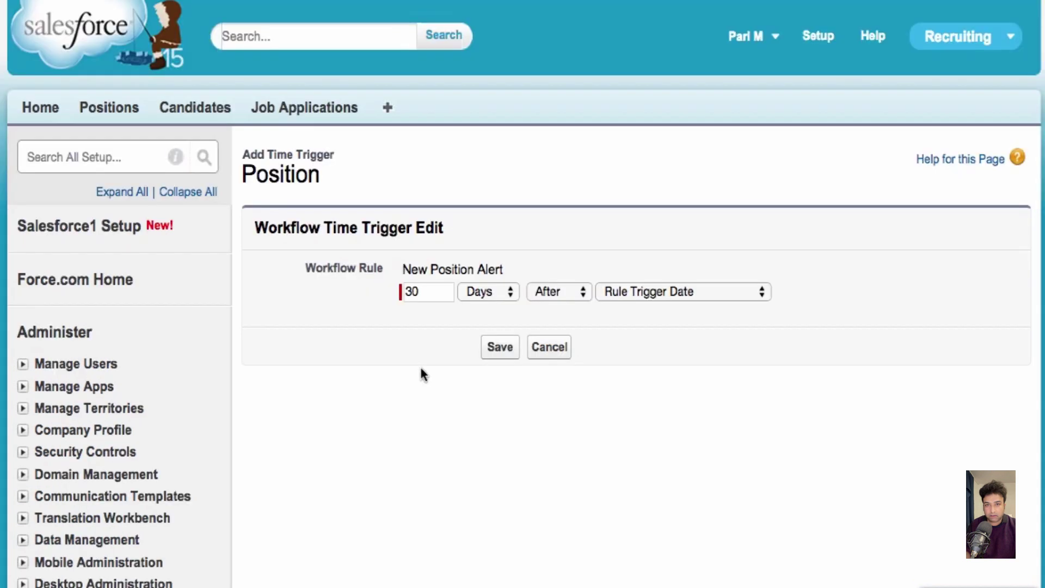
drag(433, 294, 379, 287)
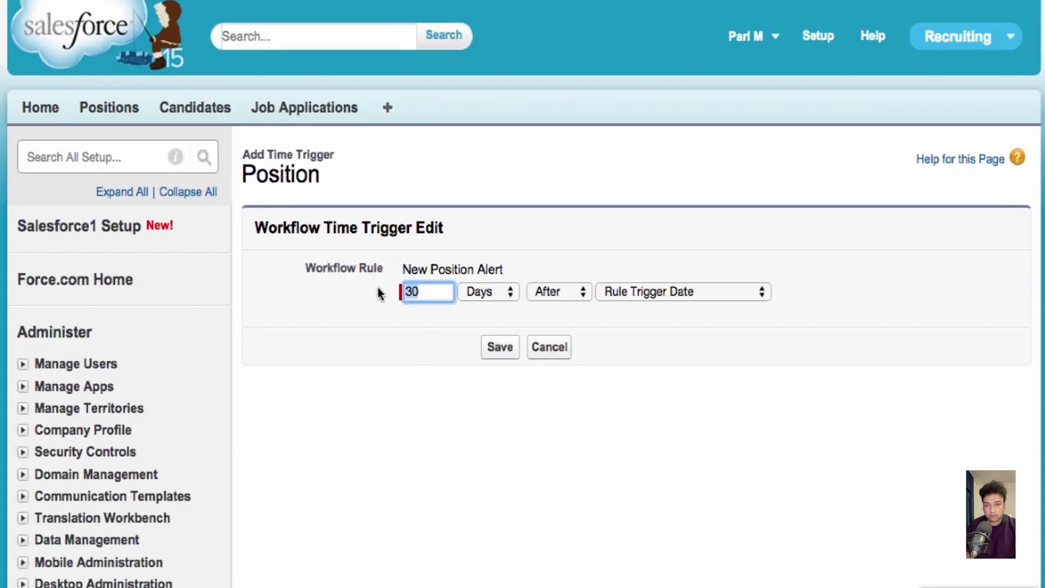
text(2)
click(500, 348)
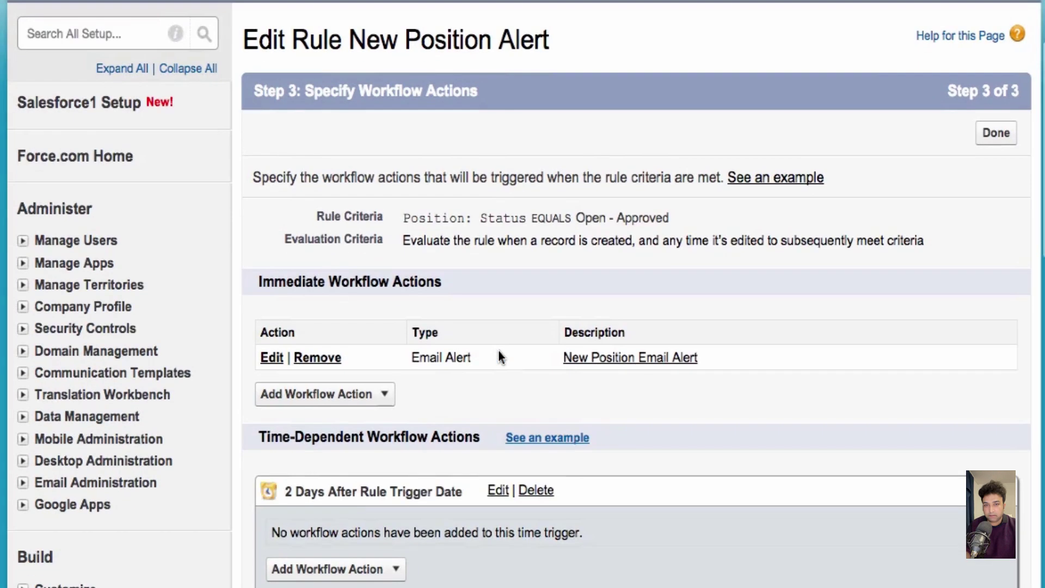
Start a new outbound message under the 2-day time trigger and name it Update Target System
scroll(498, 349, down, 3)
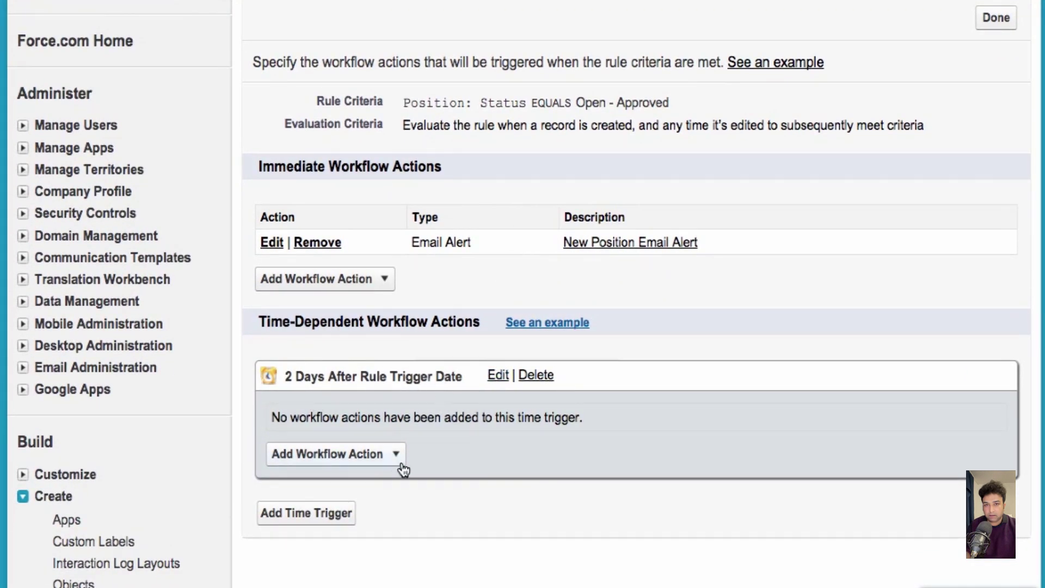
click(363, 464)
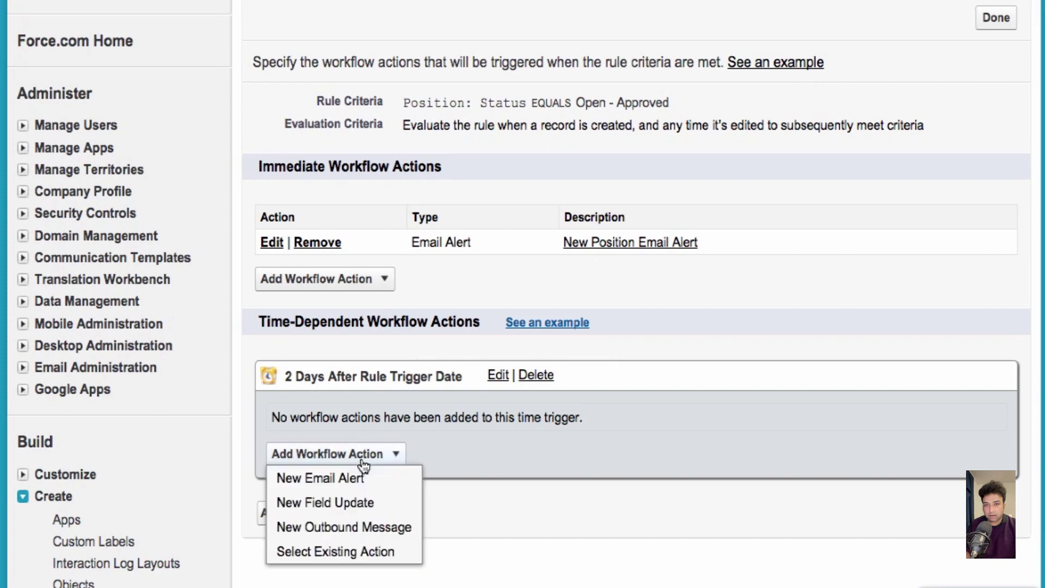
click(341, 527)
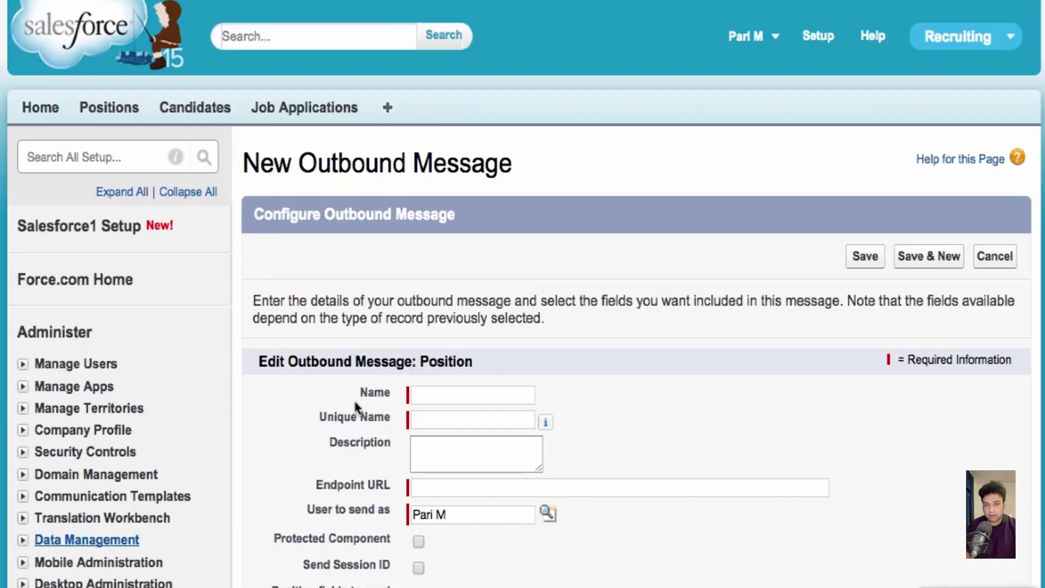
click(425, 393)
text(Update Target Sys)
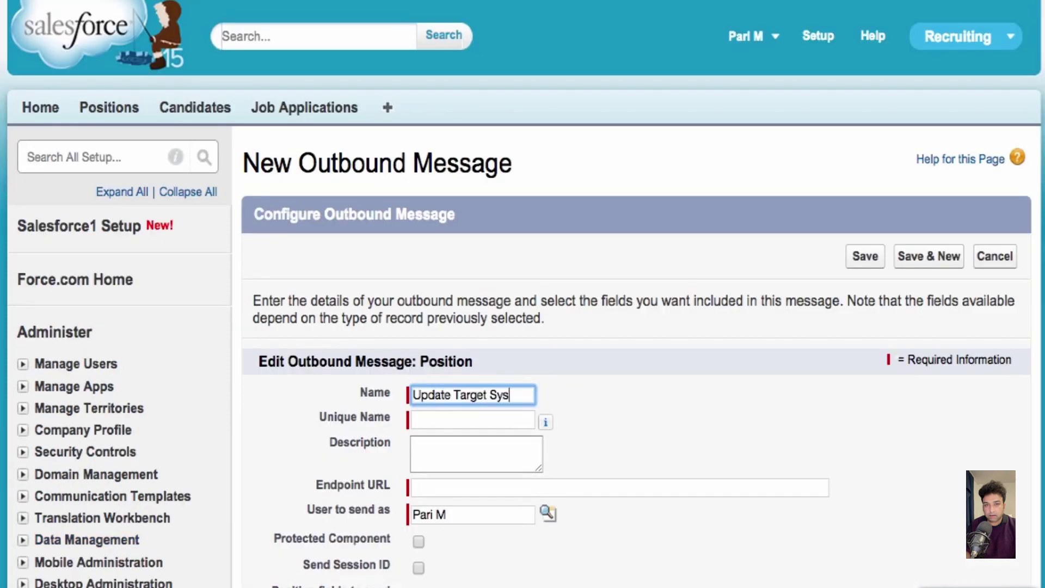
text(tem)
click(473, 453)
text(Update Target System)
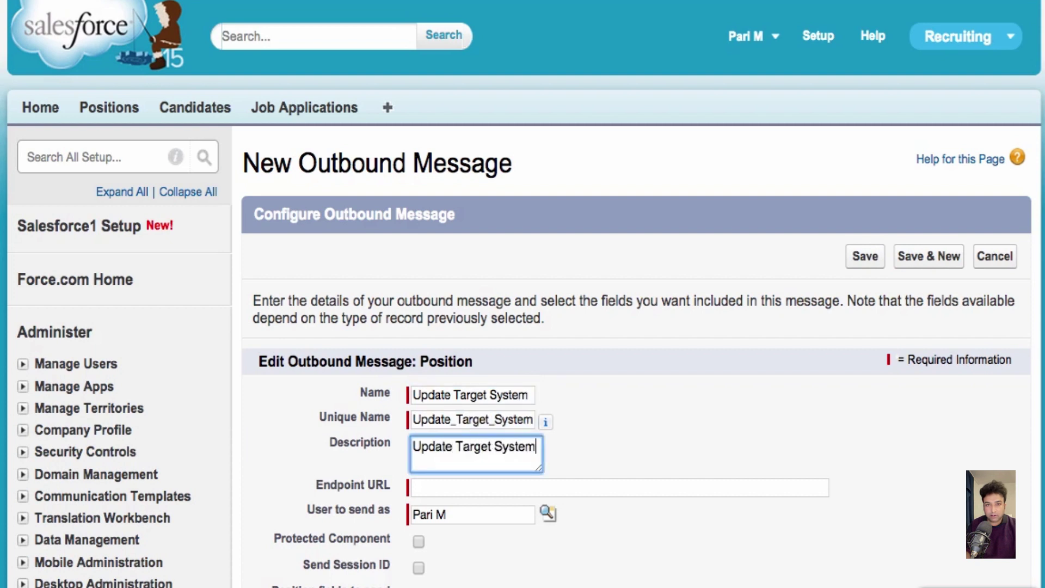
text( with position information)
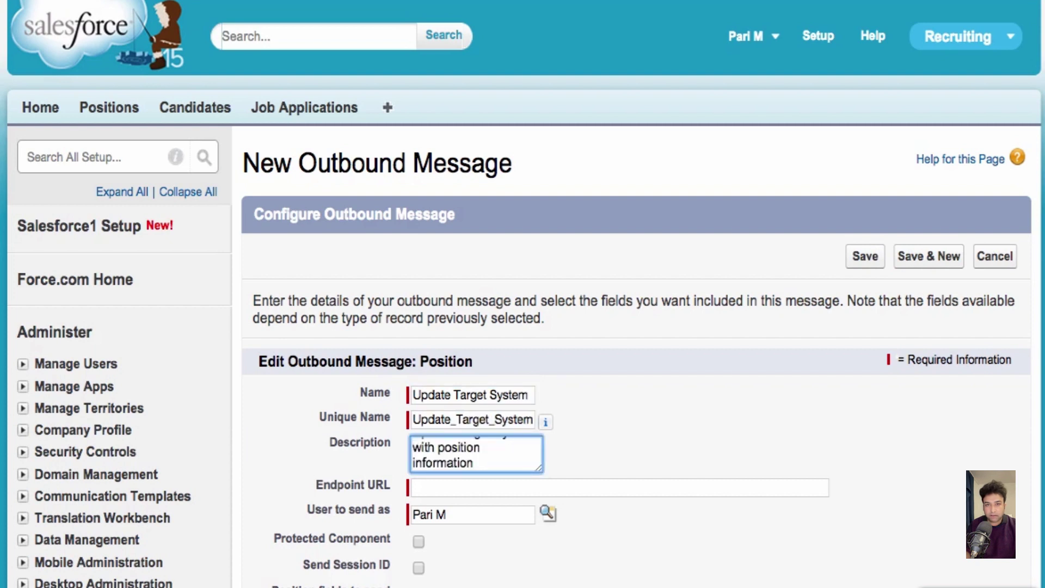
click(433, 487)
text(h)
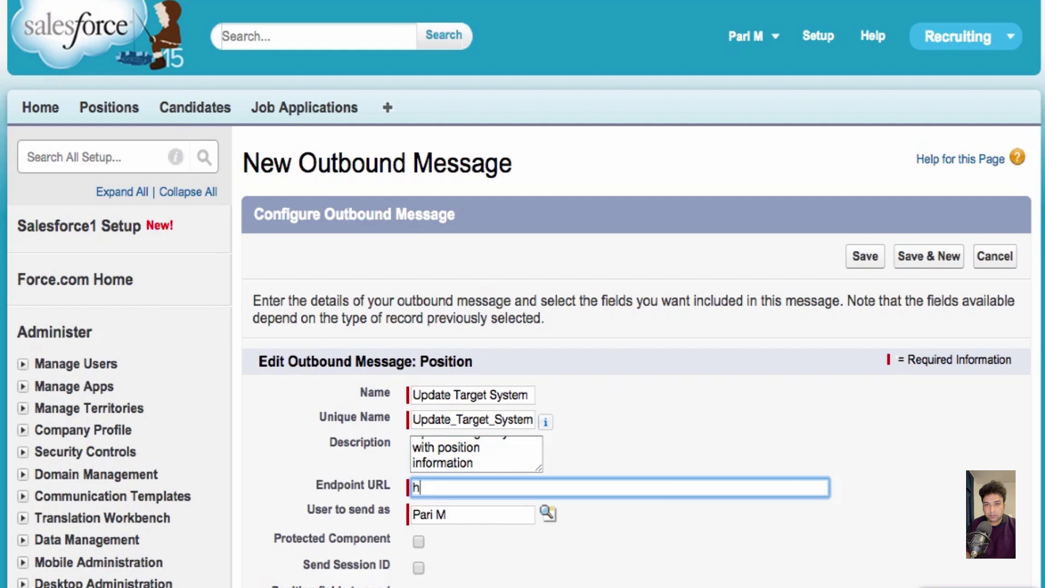
text(ttp://124.90.121.34)
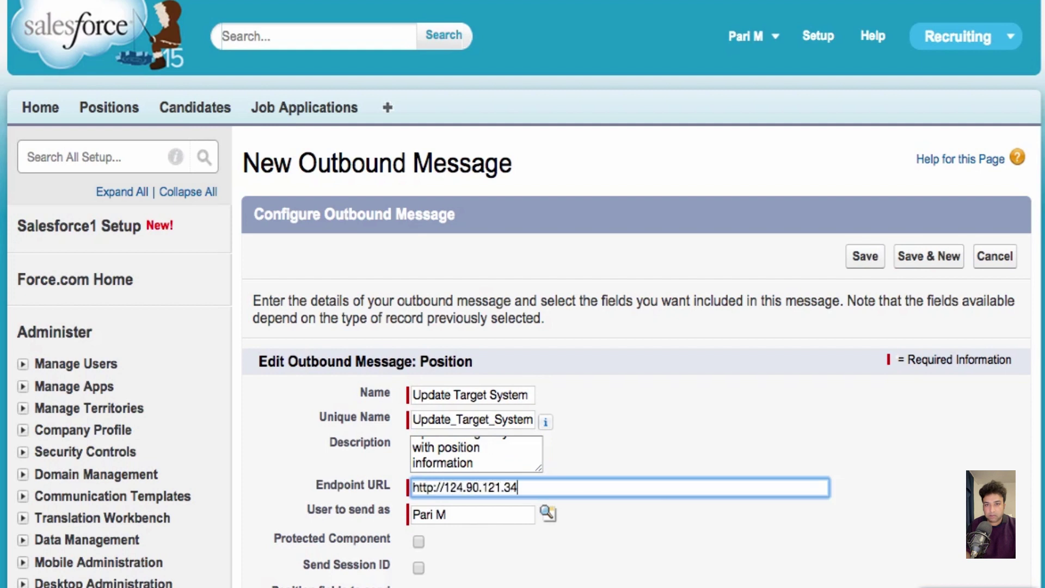
text(:80/admin)
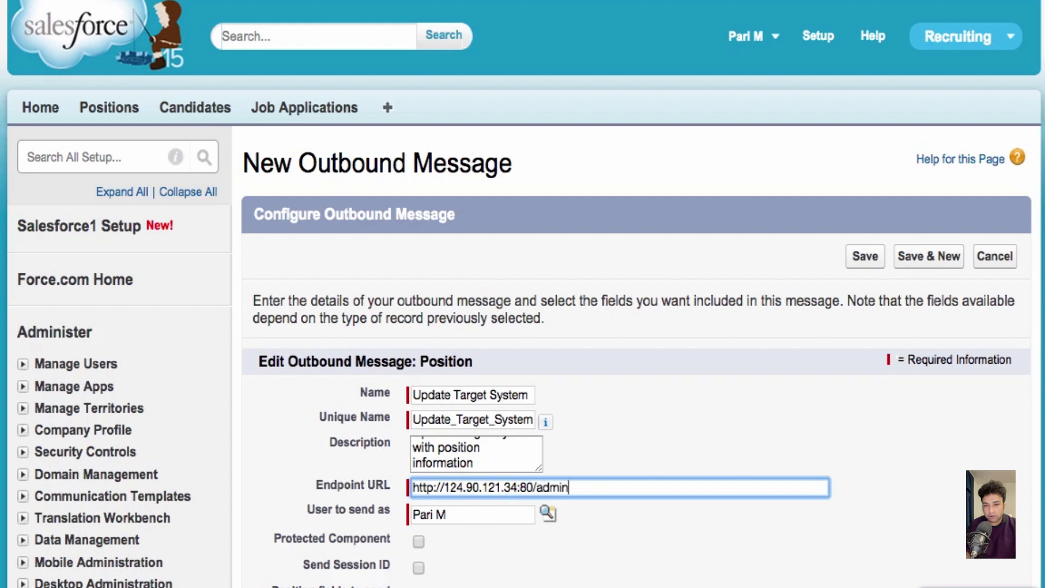
text(/receive/listener)
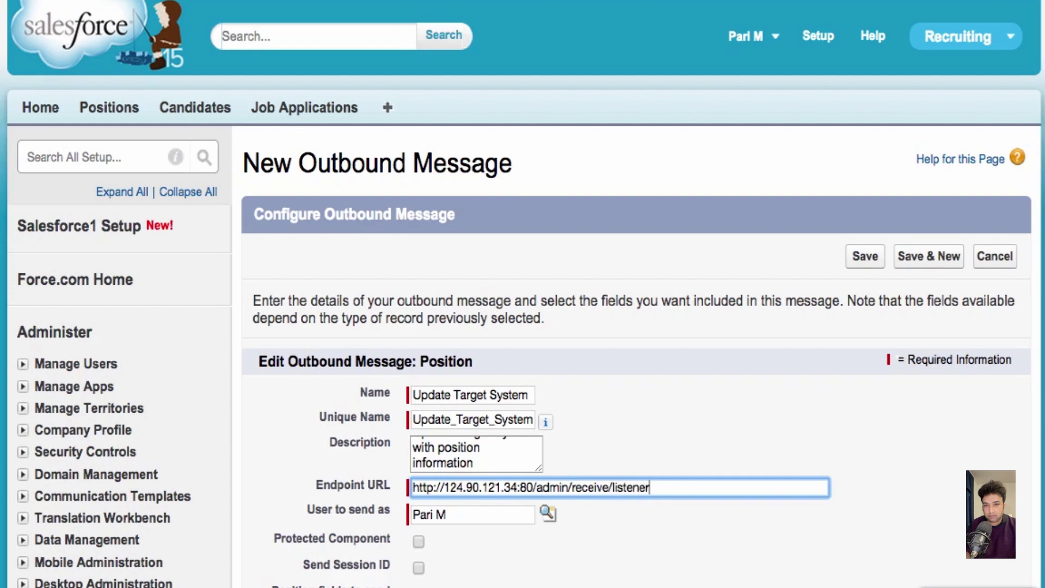
Add every Position field to the fields to send except IsDeleted, LastModifiedById, LastModifiedDate, LastReferencedDate, LastViewedDate, OwnerId, RecordTypeId and SystemModstamp
scroll(733, 522, down, 5)
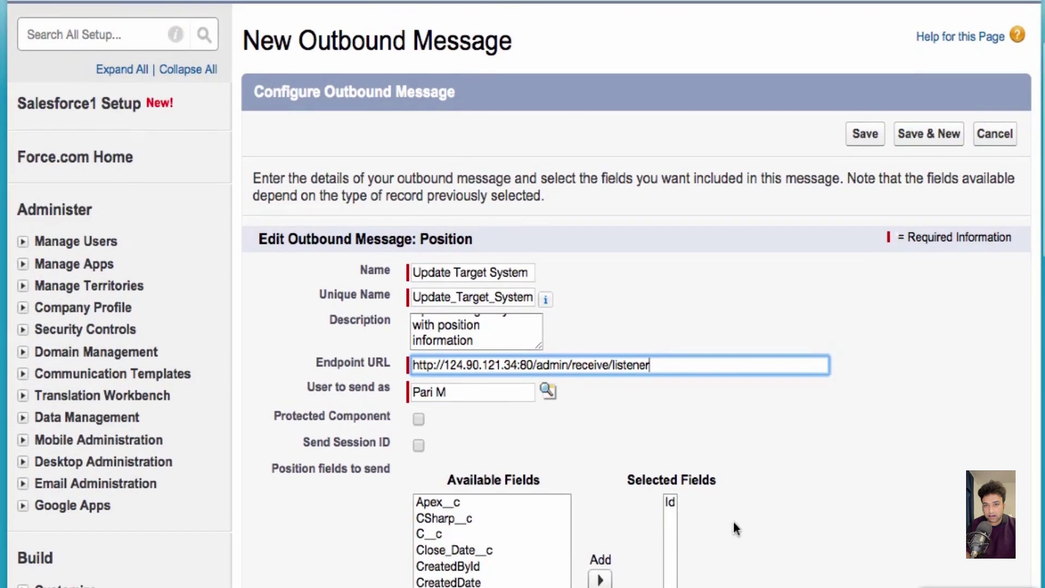
scroll(734, 521, down, 3)
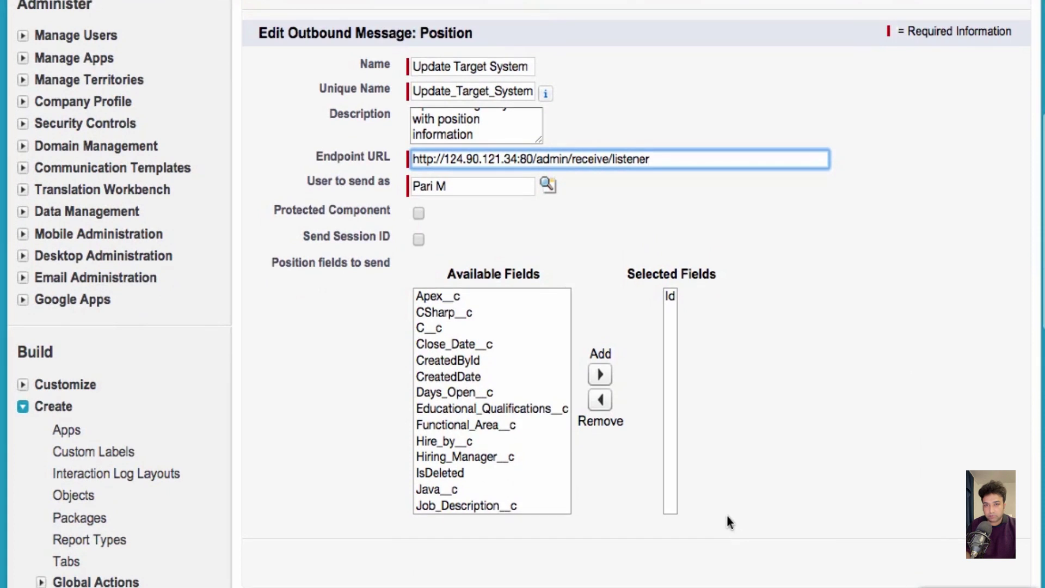
click(496, 408)
super+click(482, 392)
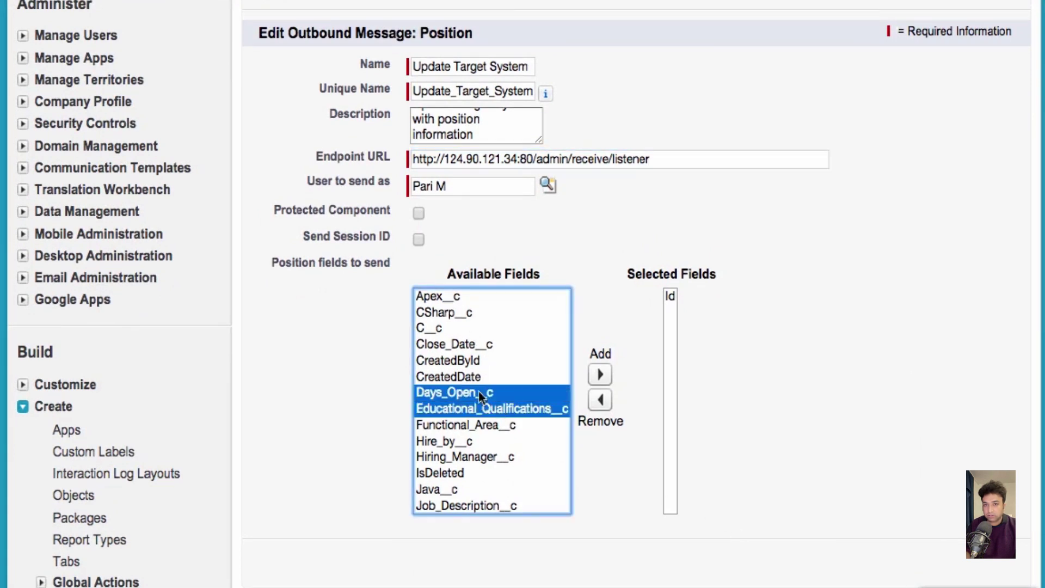
super+click(479, 360)
super+click(482, 344)
super+click(485, 426)
super+click(473, 457)
super+click(473, 506)
scroll(456, 408, down, 3)
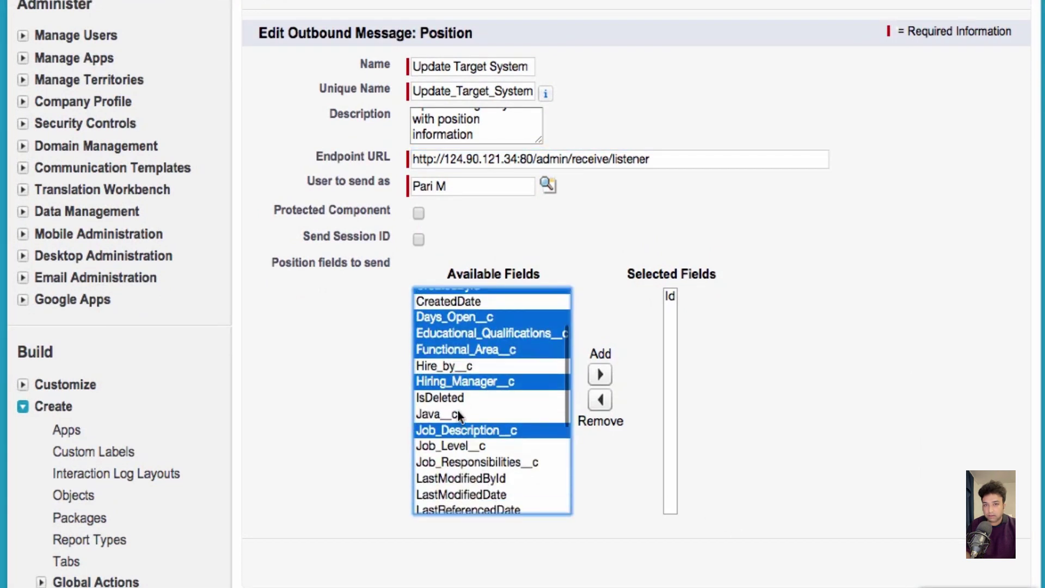
super+click(456, 409)
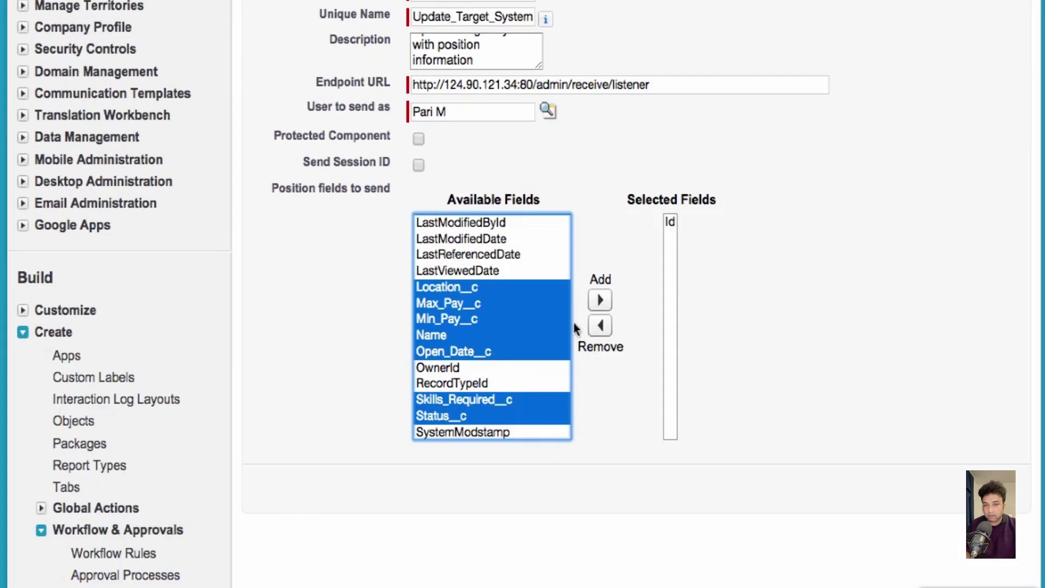
click(600, 300)
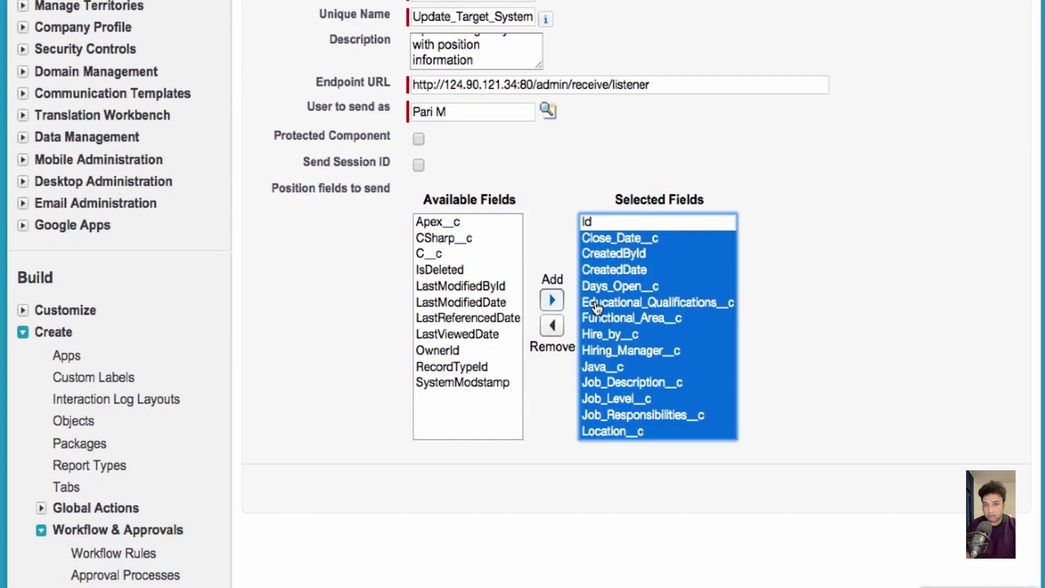
click(769, 338)
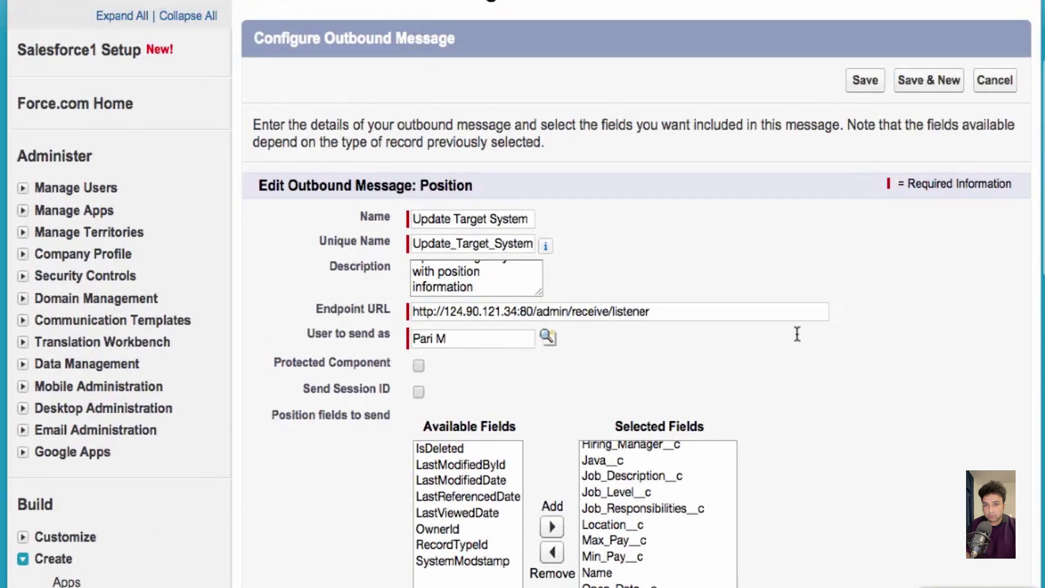
Save the Update Target System outbound message and activate the New Position Alert rule
scroll(796, 337, up, 3)
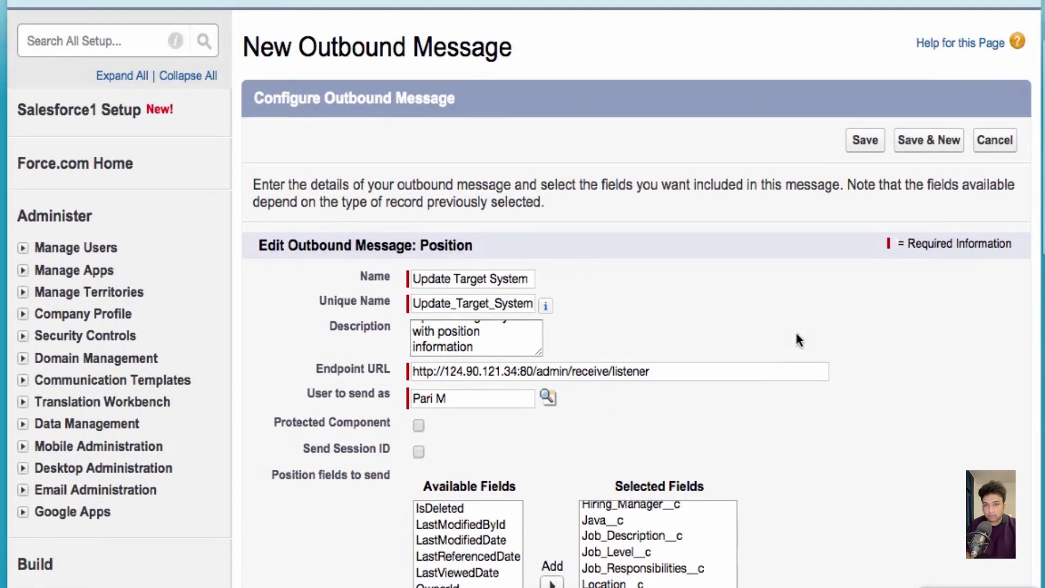
click(865, 140)
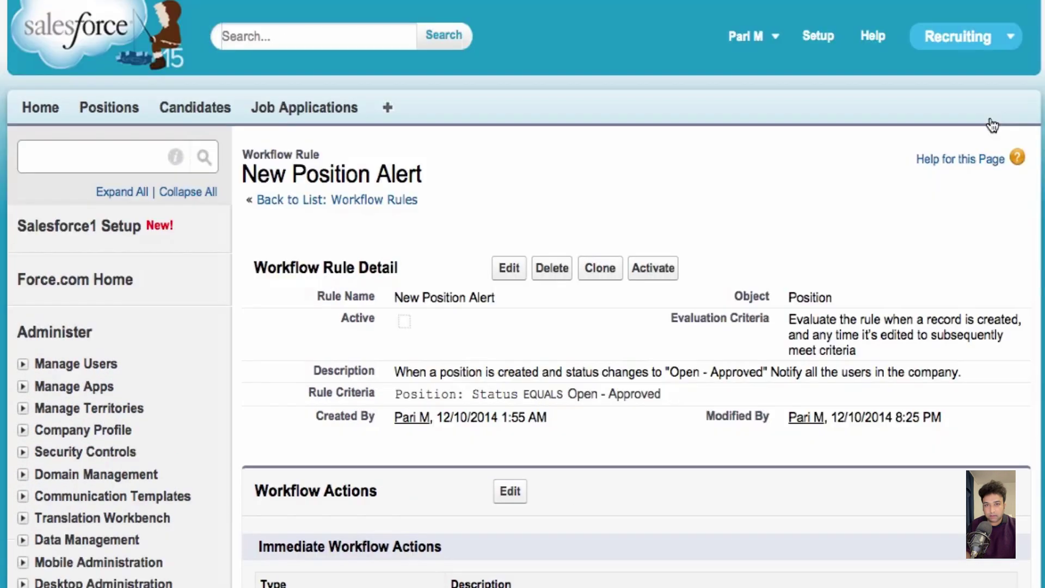
click(656, 269)
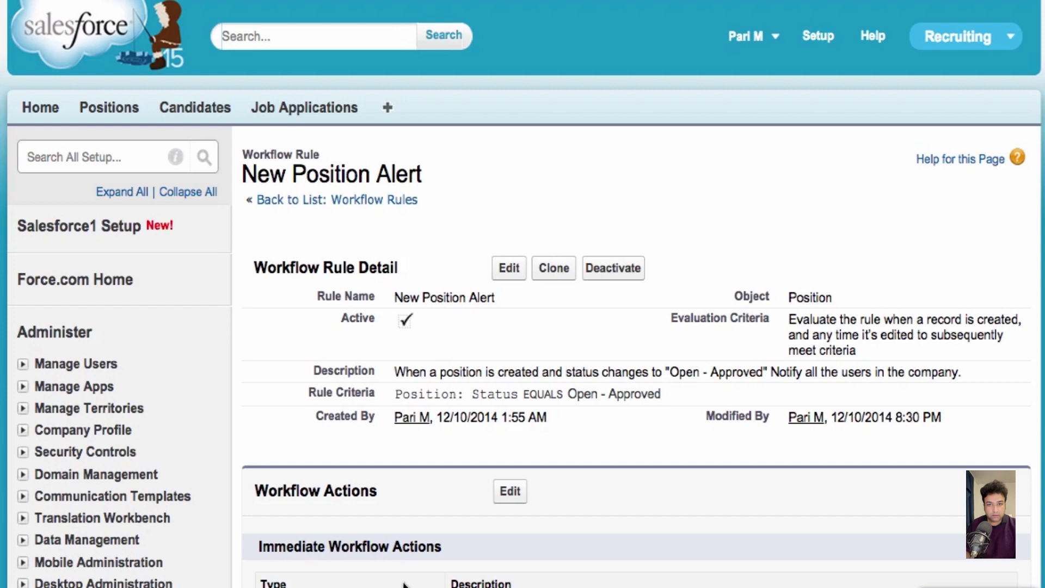
Open the Update Target System message from the list of all outbound messages and bring up its endpoint WSDL
scroll(404, 582, down, 7)
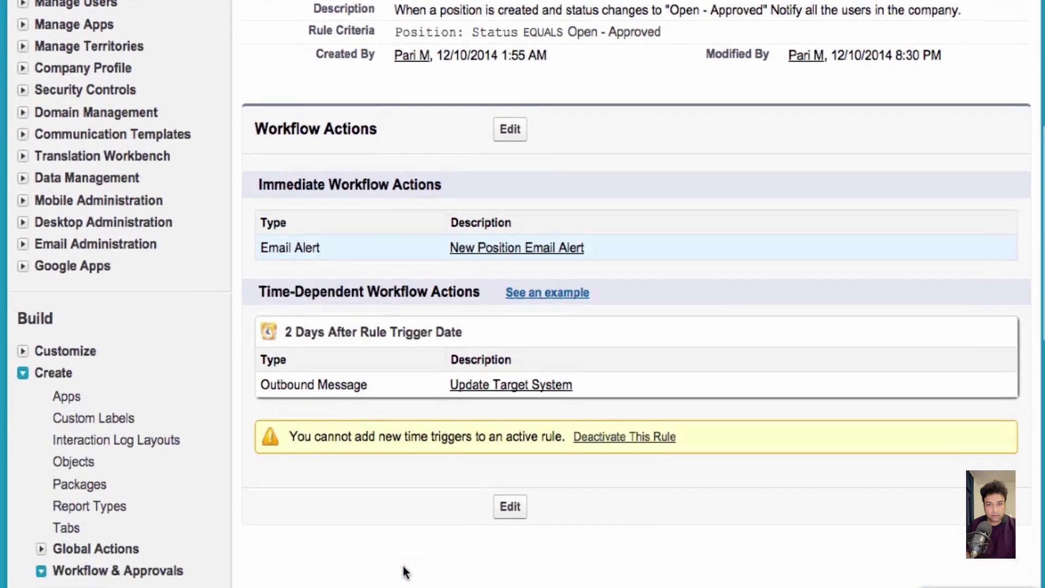
scroll(404, 572, down, 5)
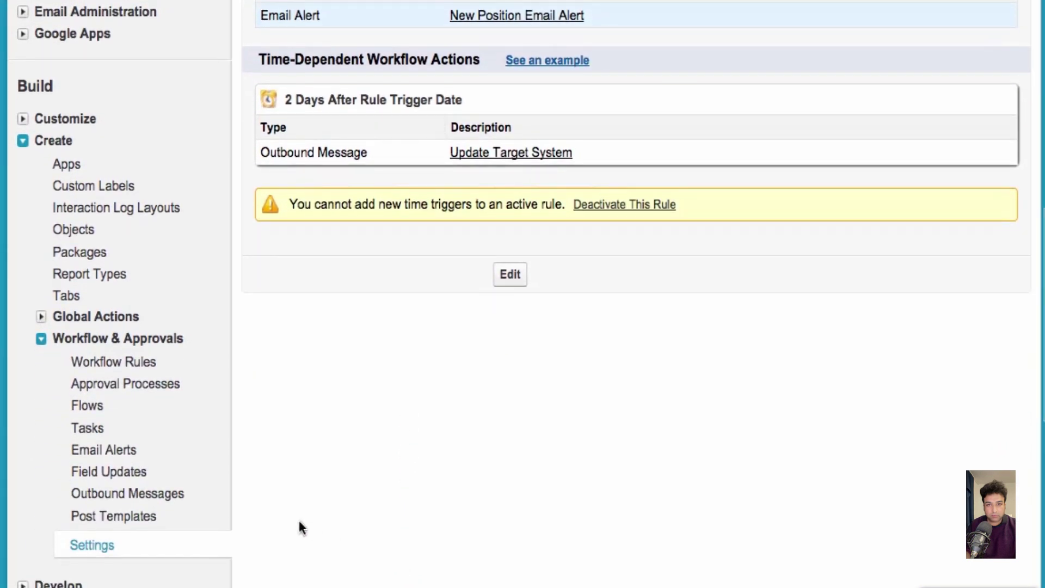
click(142, 495)
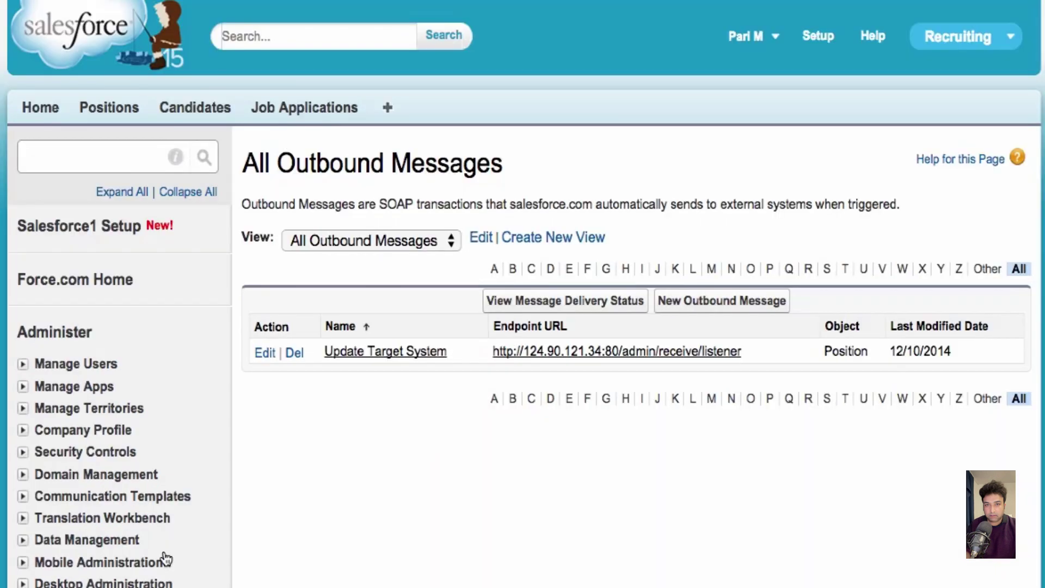
click(357, 356)
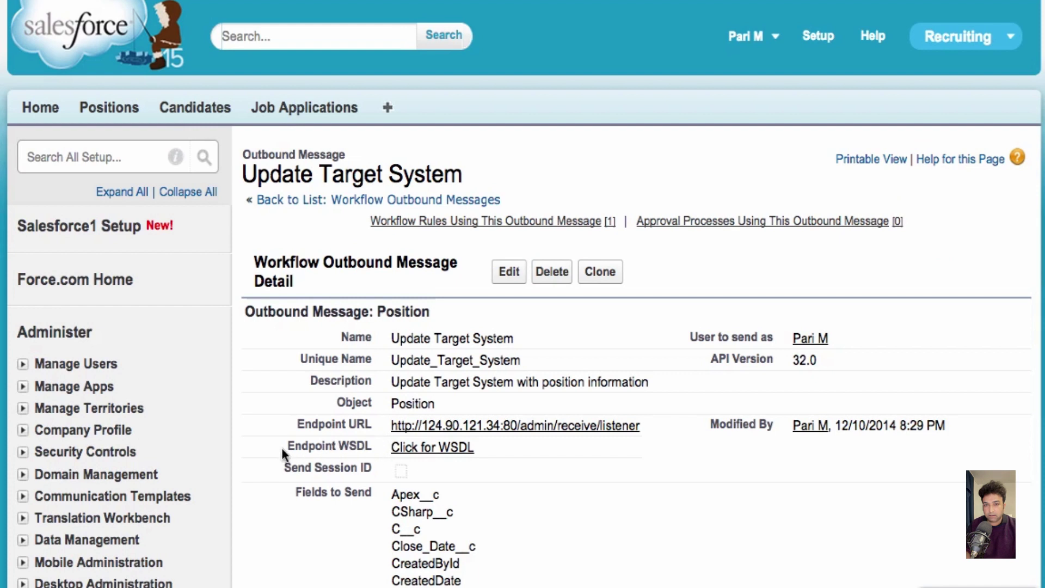
drag(287, 447, 361, 448)
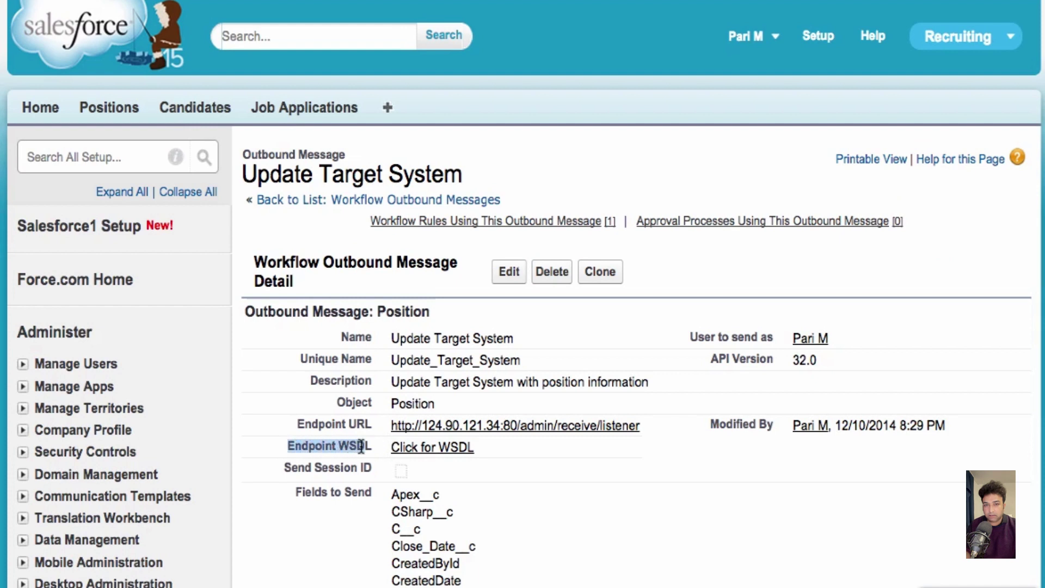
click(447, 449)
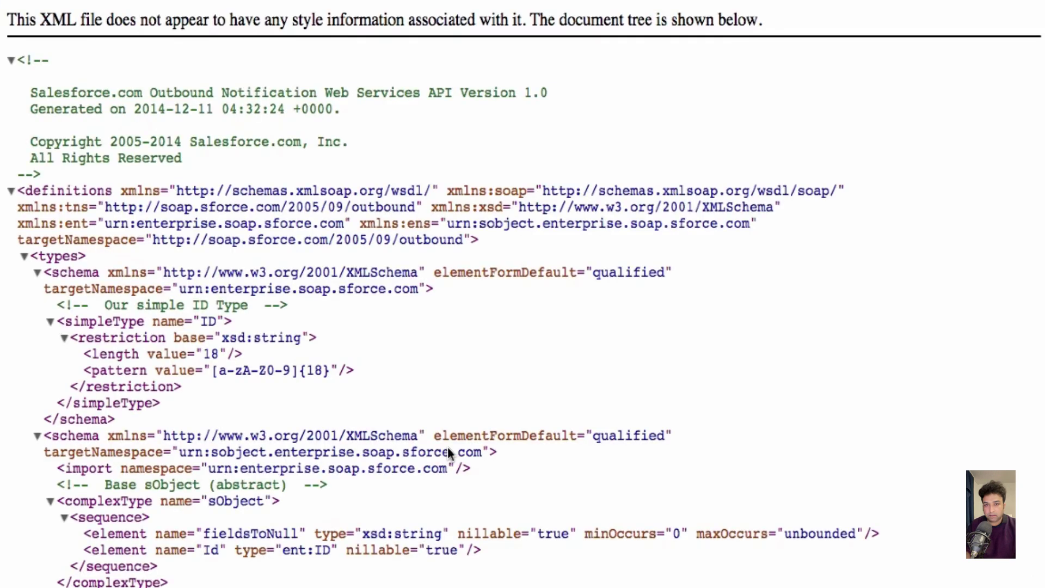
Examine the WSDL's Position__c type, its field elements, the notification definitions and the service endpoint address
scroll(448, 450, down, 3)
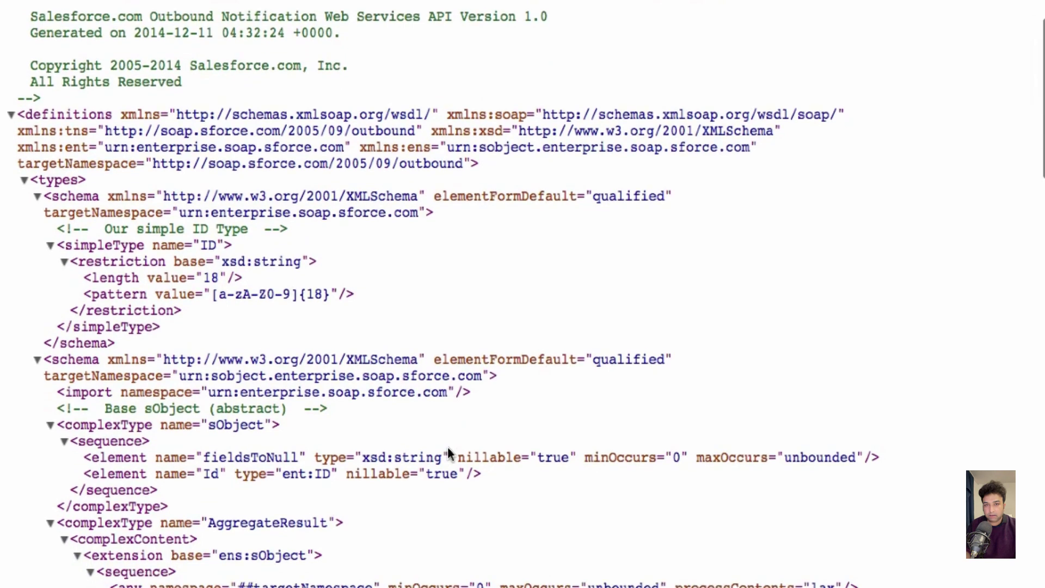
scroll(447, 451, down, 5)
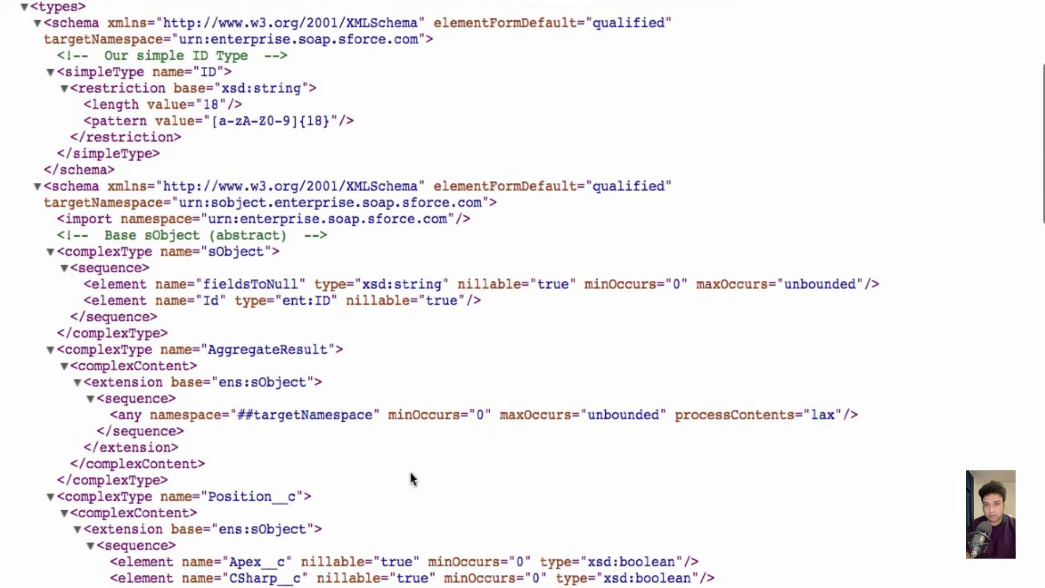
drag(209, 498, 304, 499)
scroll(358, 488, down, 7)
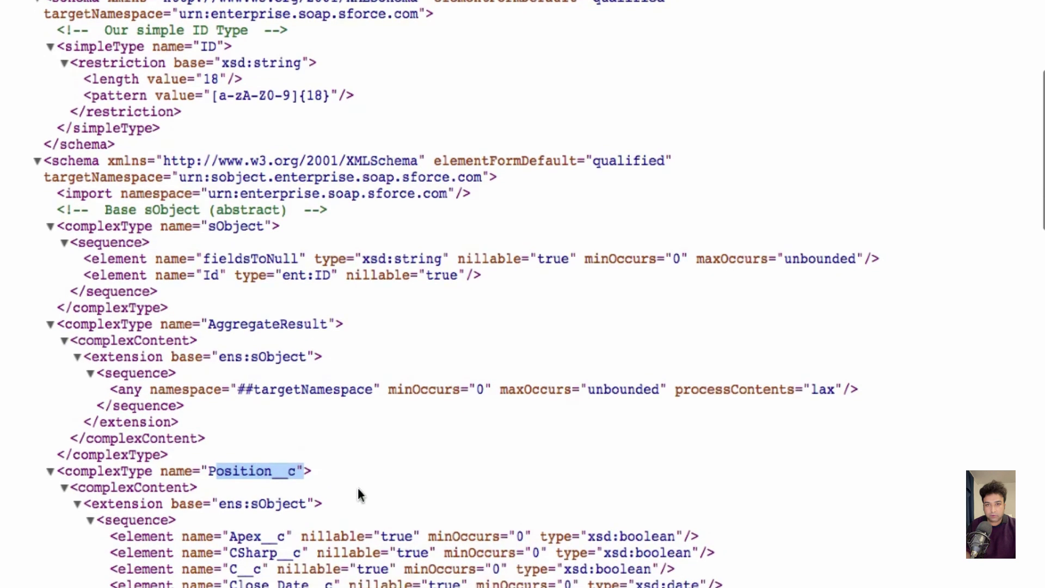
scroll(358, 488, down, 7)
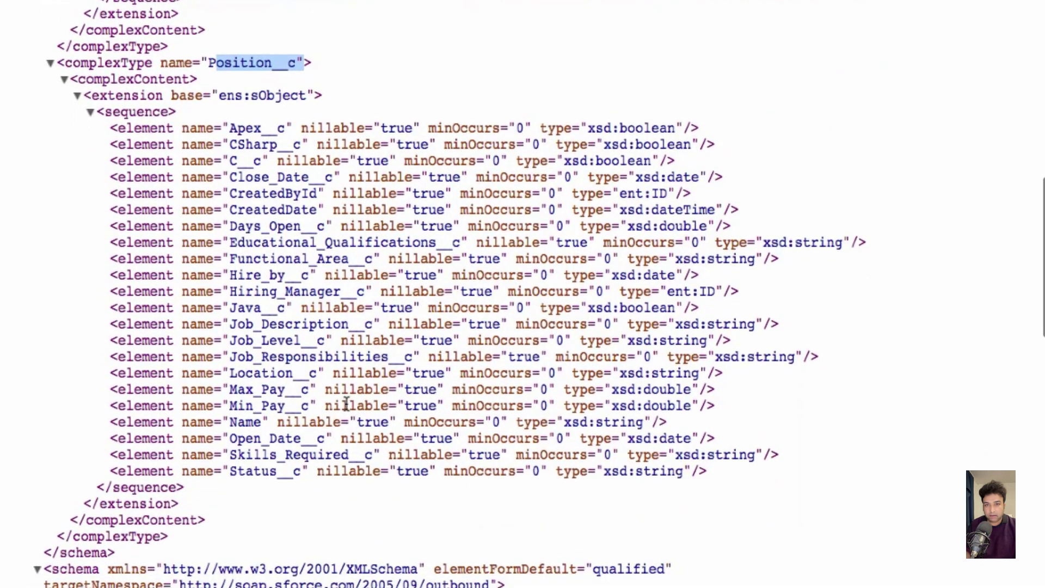
drag(229, 143, 357, 471)
scroll(359, 466, down, 8)
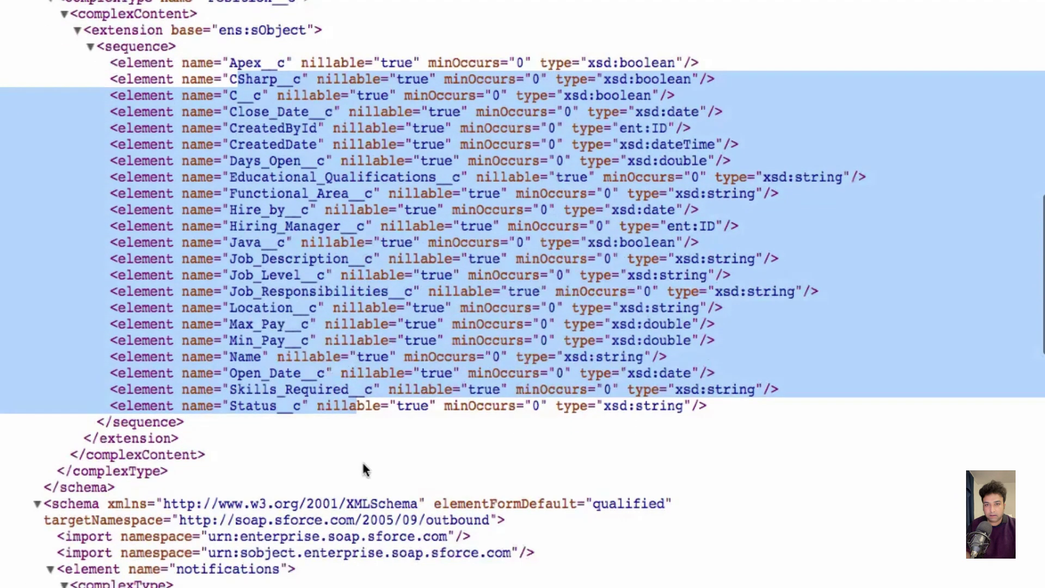
scroll(364, 462, down, 11)
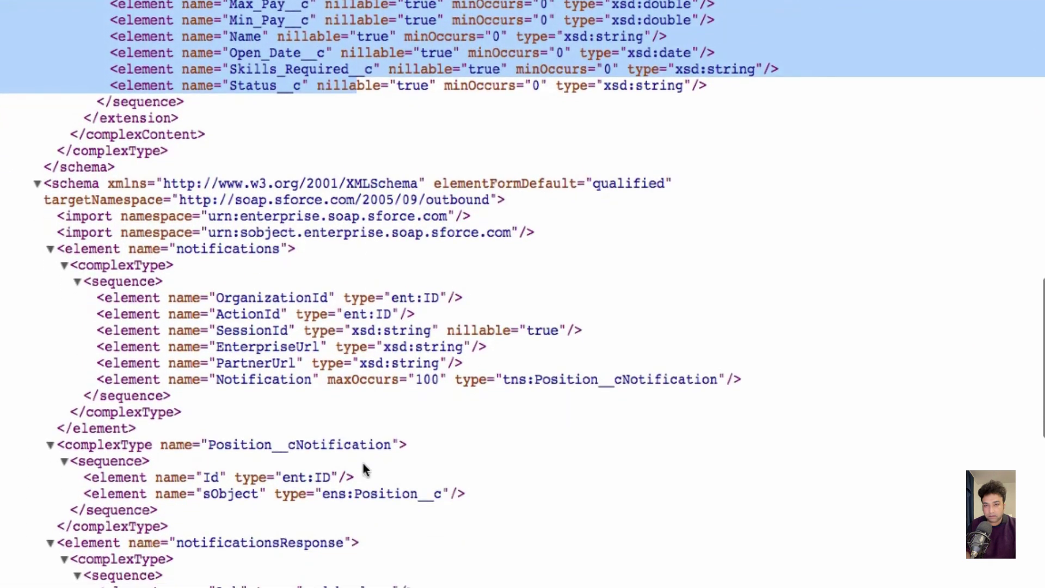
scroll(363, 462, down, 10)
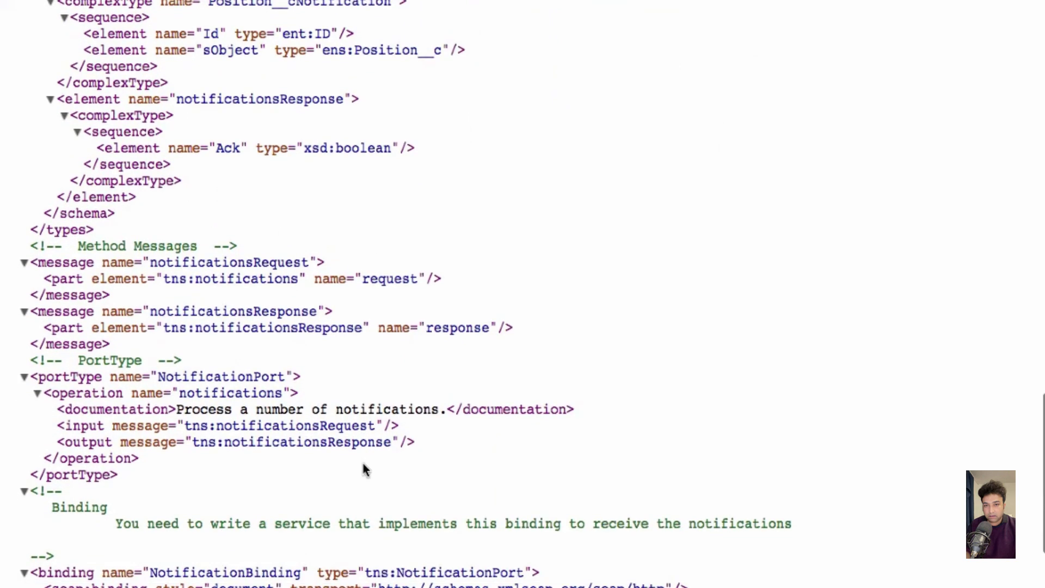
scroll(364, 468, down, 4)
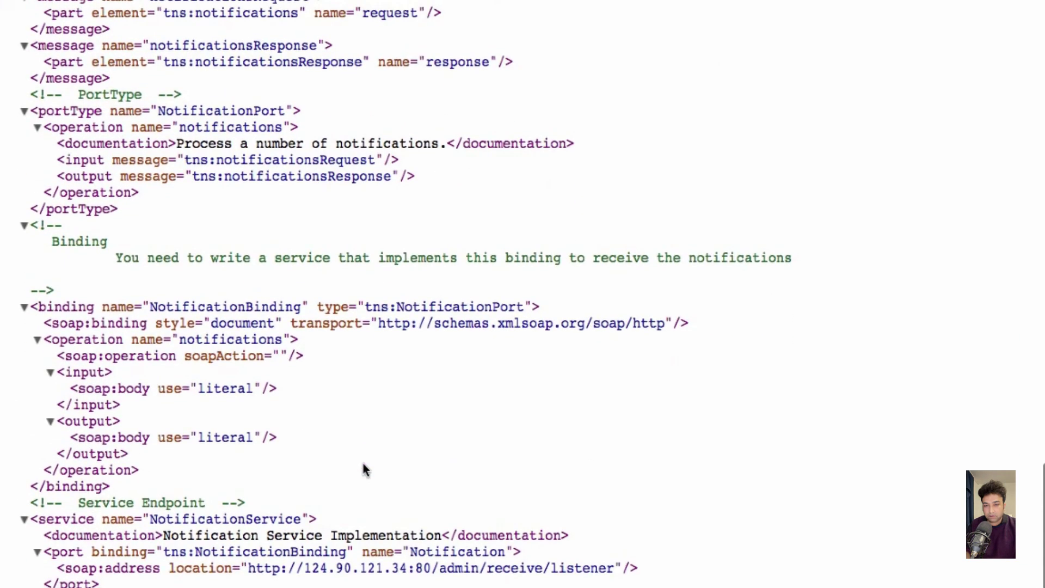
drag(161, 568, 616, 574)
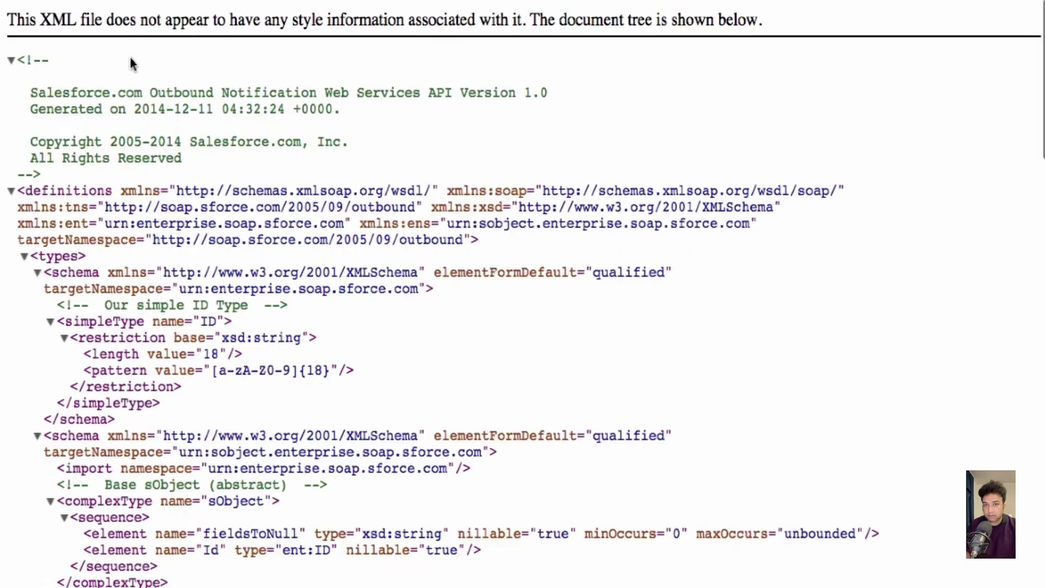
Save the WSDL page to the Desktop as OutboundMessage_SFDC.xml
right_click(131, 57)
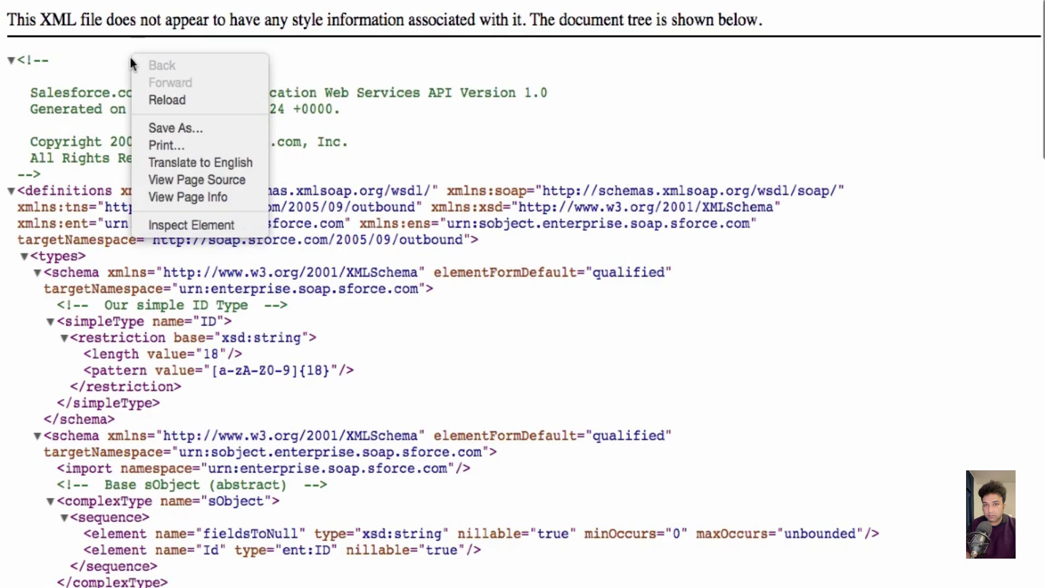
click(187, 128)
text(Outbo)
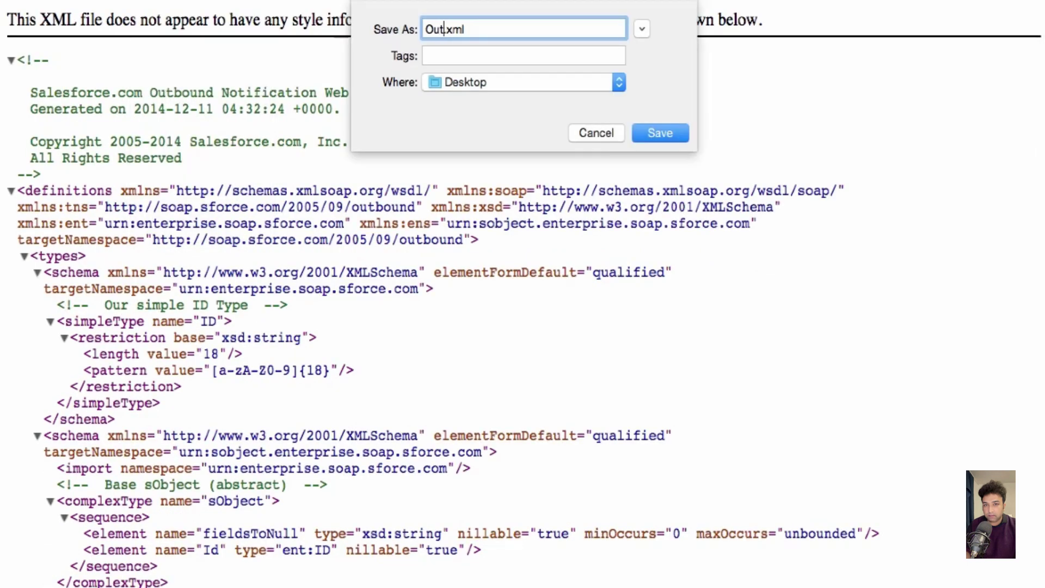
text(undMessage)
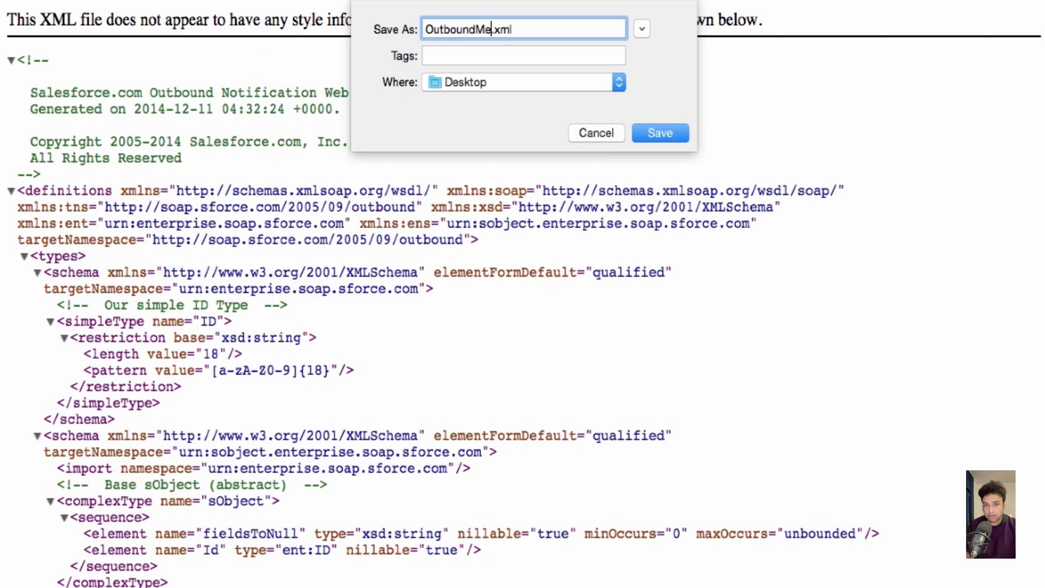
text(_SFD)
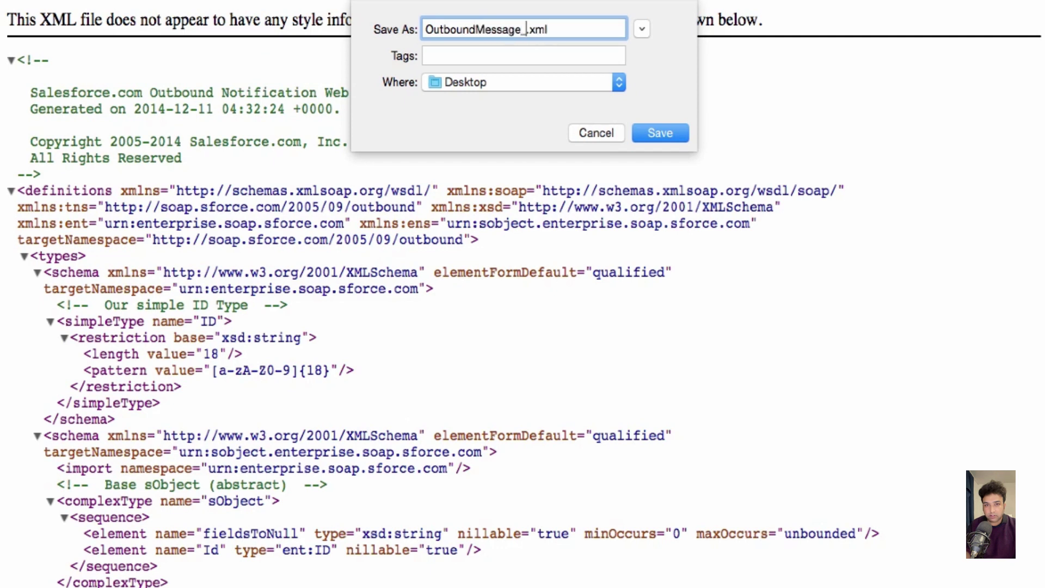
text(C)
key(Return)
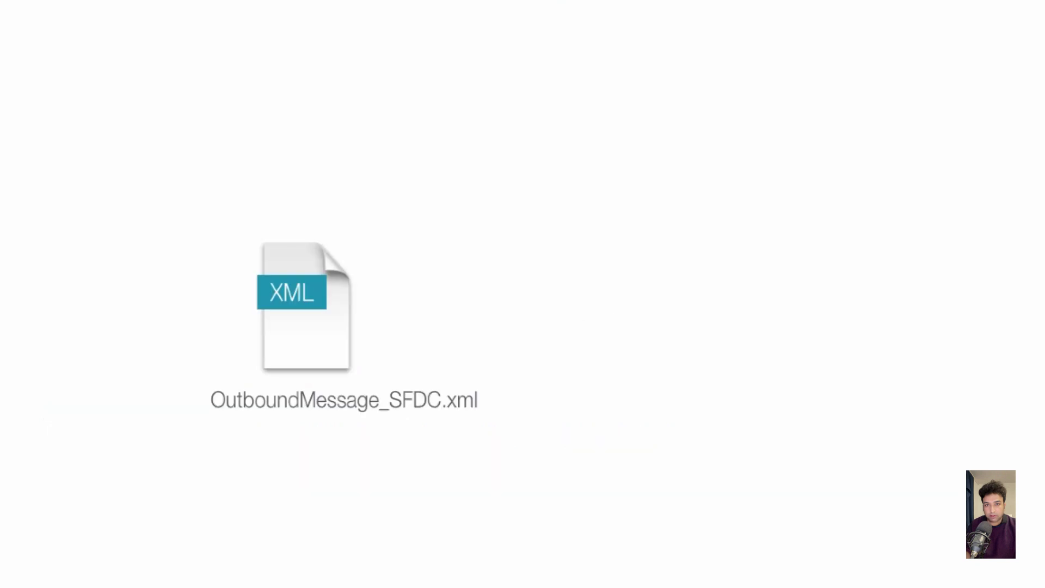